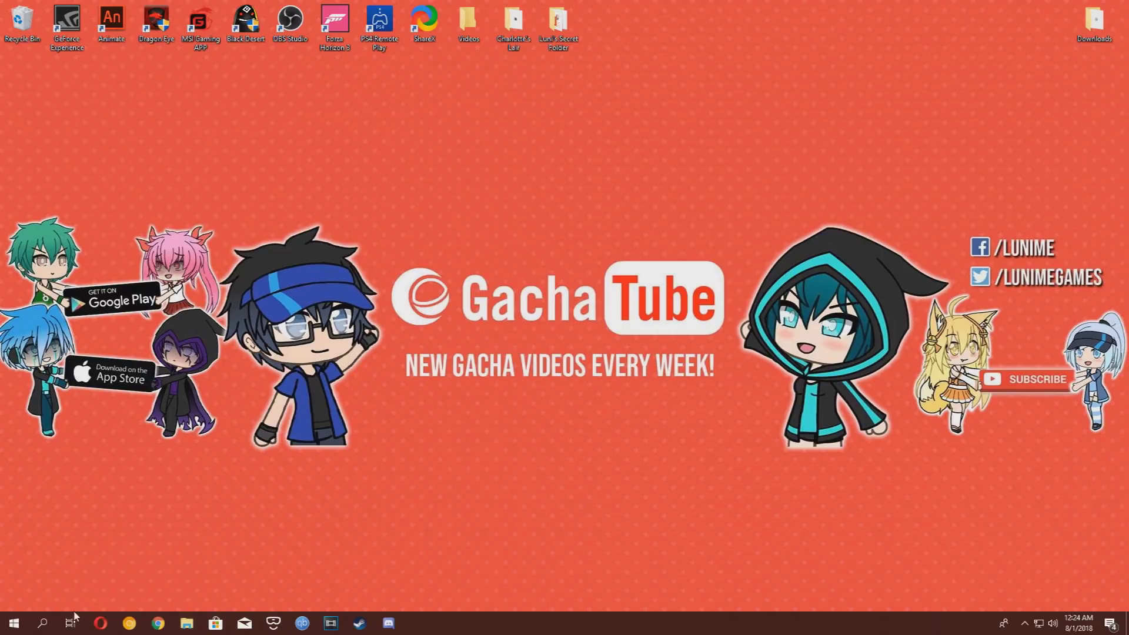
Open Opera and load the lunime.itch.io/gachaverse page
{"action": "left_click", "coordinate": [96, 624]}
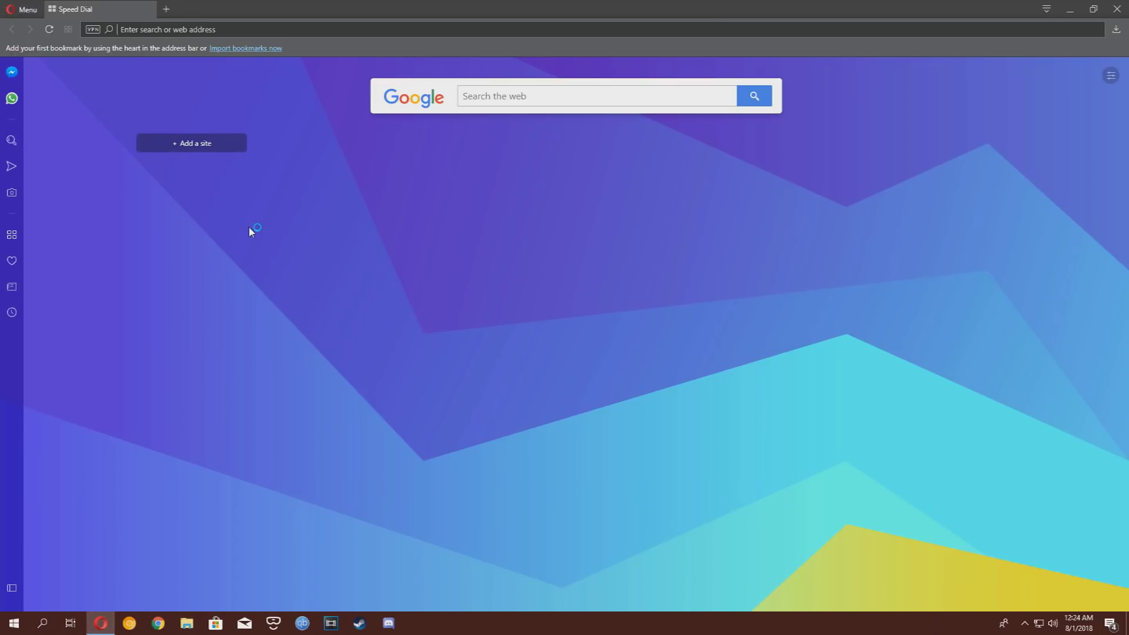
{"action": "type", "text": "lunime.itch.io/gachaverse"}
{"action": "key", "text": "Return"}
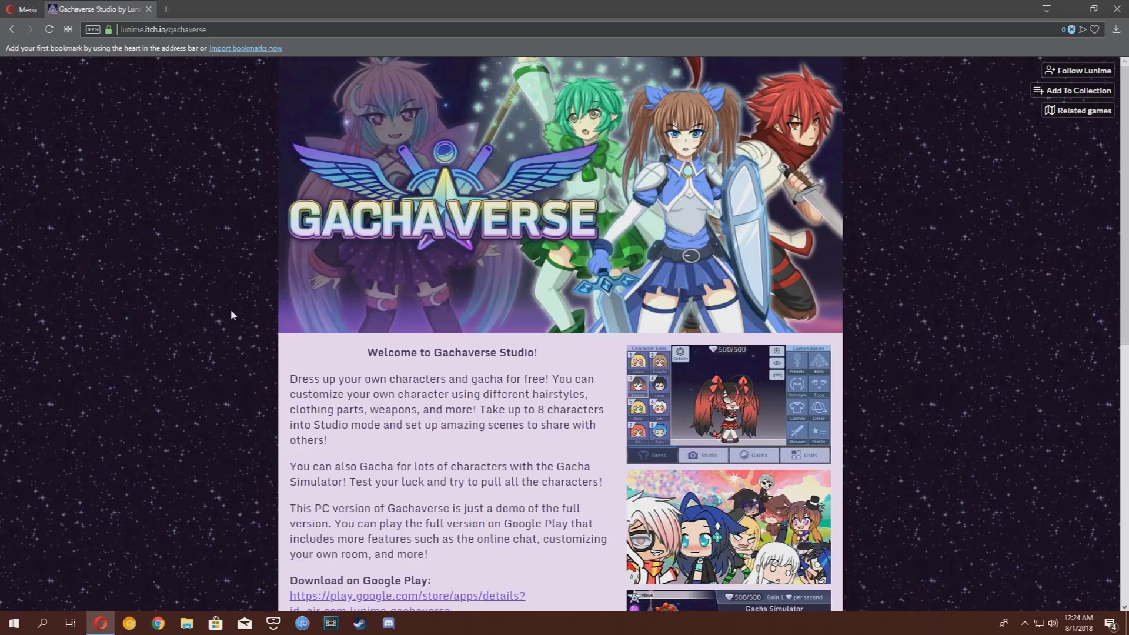
Skip payment with 'No thanks, just take me to the downloads' and download Gachaverse.zip (101 MB)
{"action": "scroll", "coordinate": [231, 312], "scroll_direction": "down", "scroll_amount": 5}
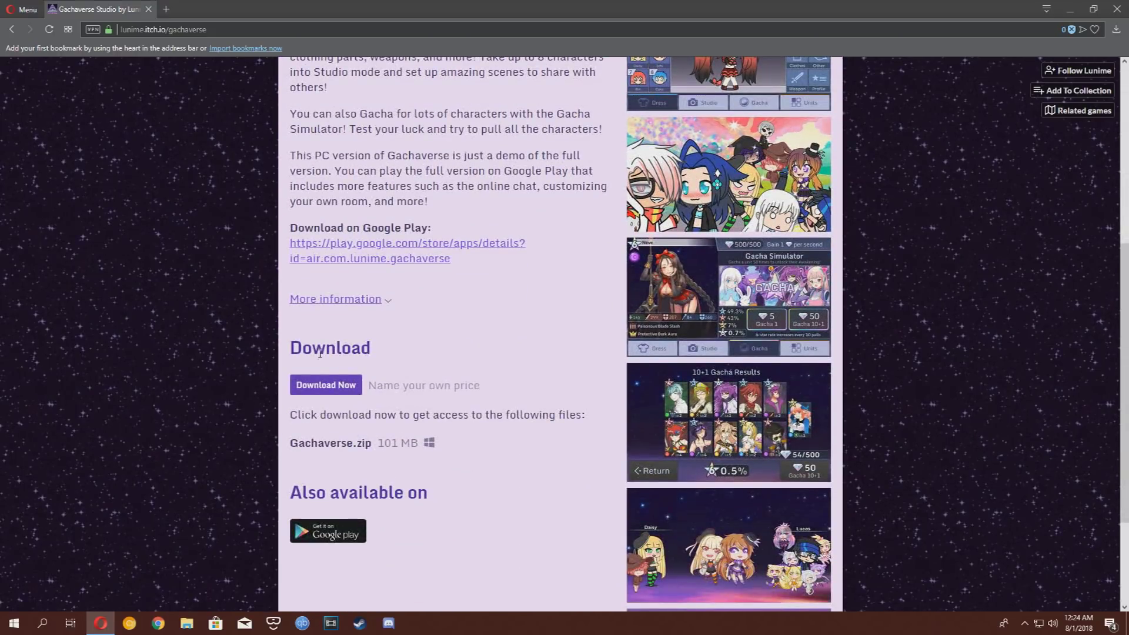
{"action": "left_click", "coordinate": [335, 389]}
{"action": "left_click_drag", "start_coordinate": [474, 232], "coordinate": [279, 235]}
{"action": "type", "text": "1,000,000.0"}
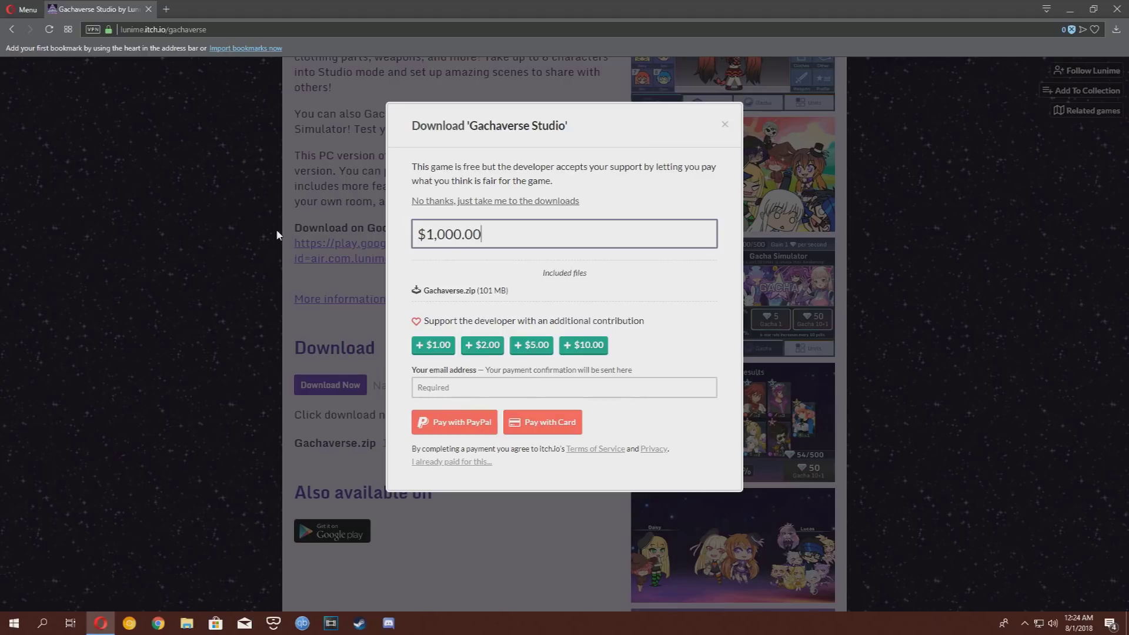
{"action": "type", "text": "0"}
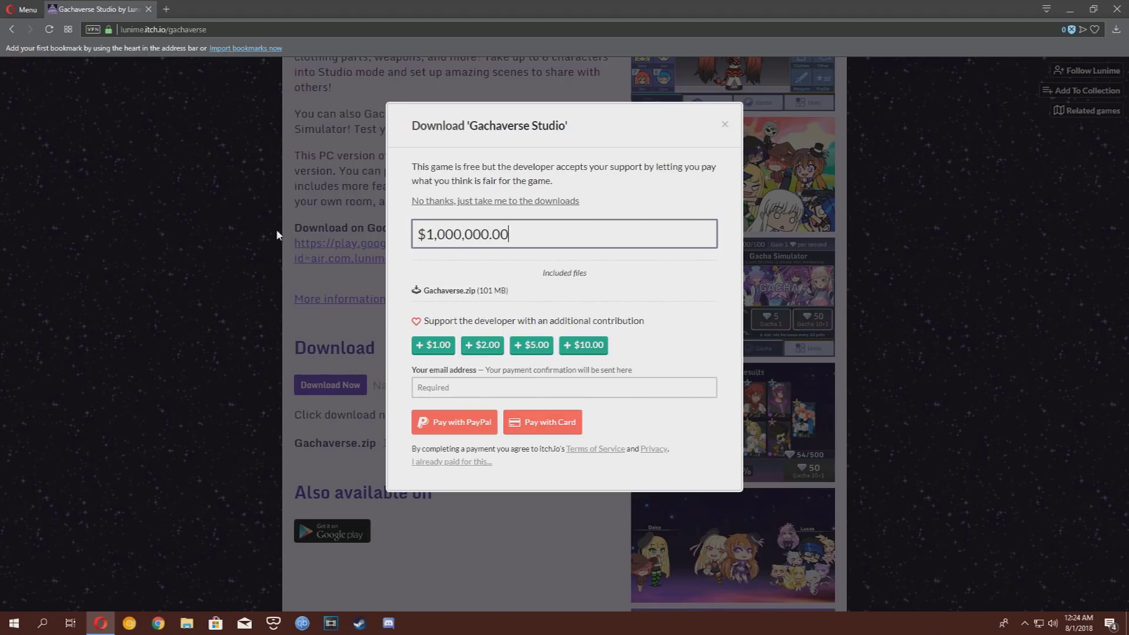
{"action": "left_click", "coordinate": [428, 203]}
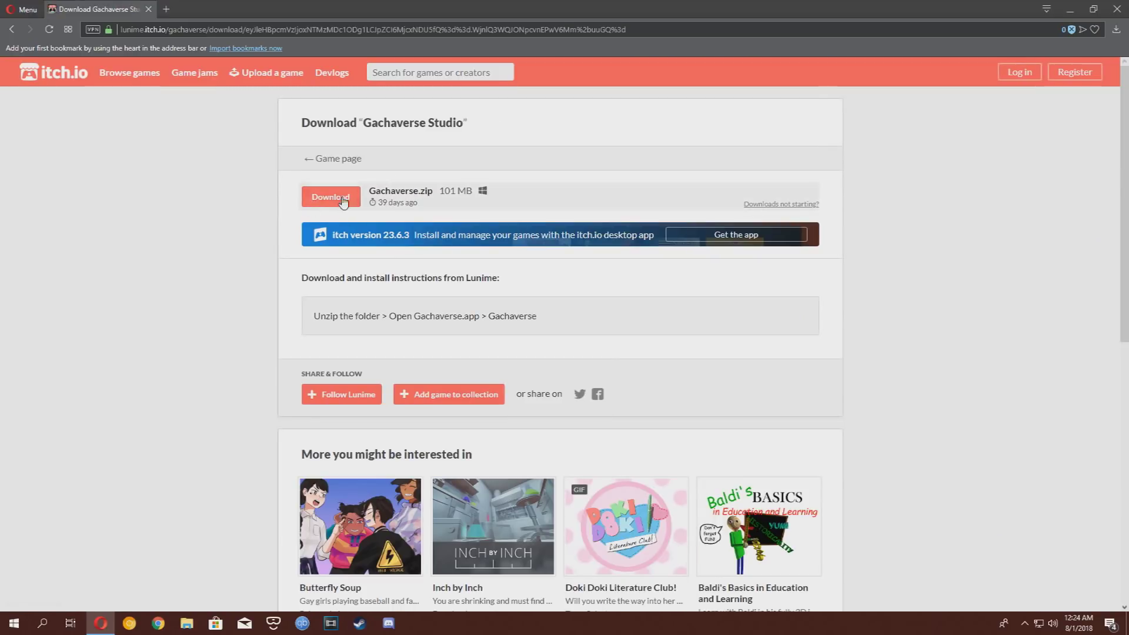
{"action": "left_click", "coordinate": [323, 198]}
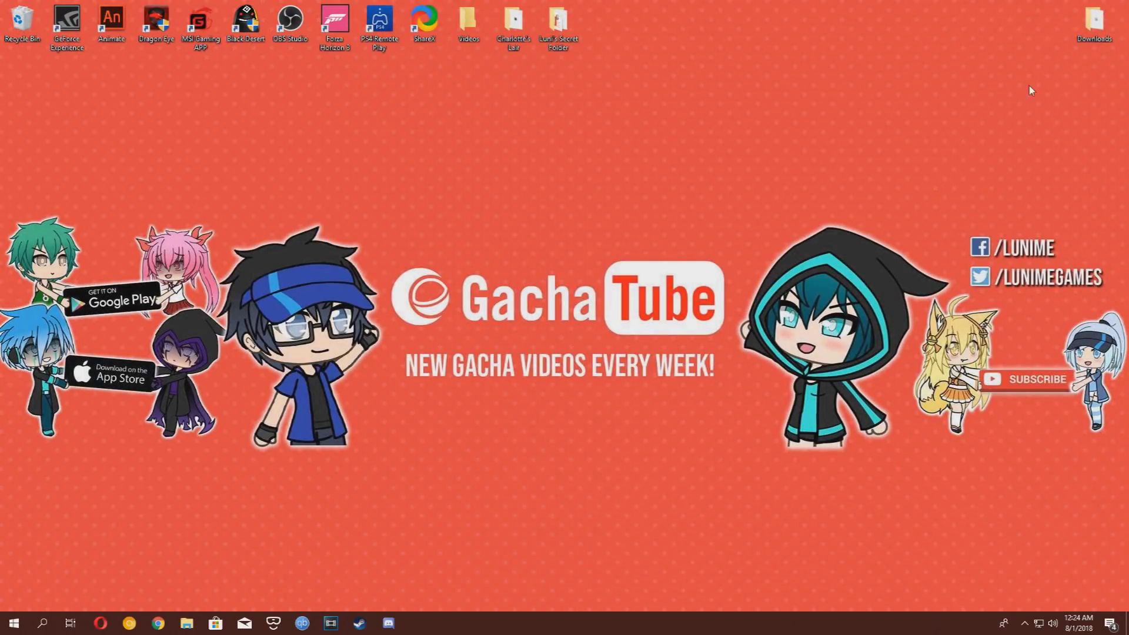
Extract the Gachaverse archive in Downloads using Extract Here
{"action": "double_click", "coordinate": [1094, 24]}
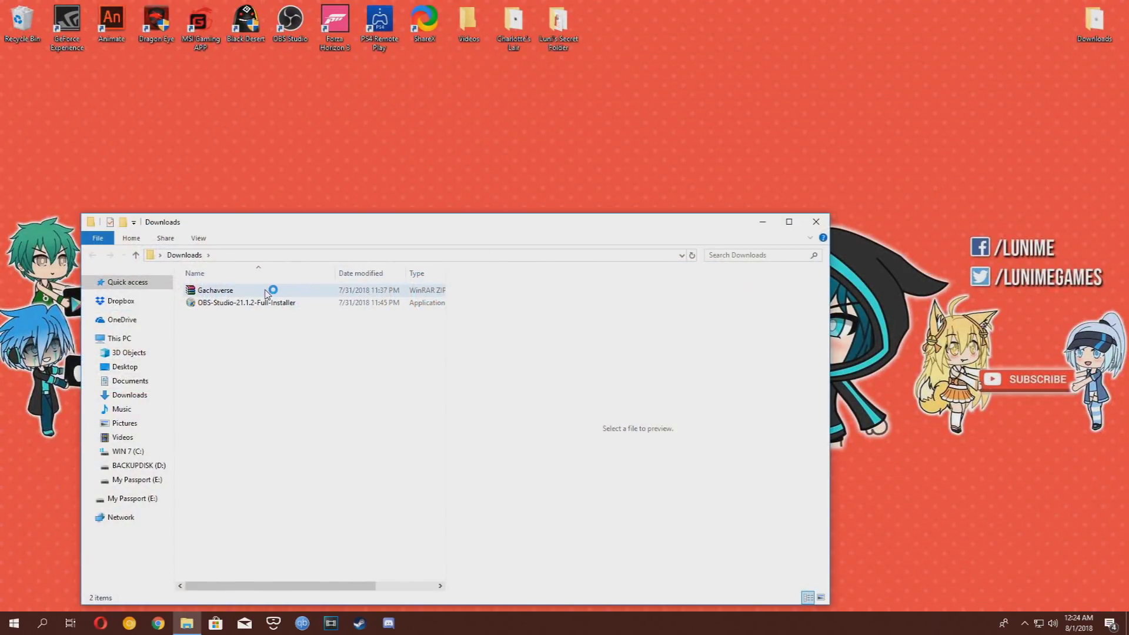
{"action": "right_click", "coordinate": [266, 292]}
{"action": "key", "text": "Escape"}
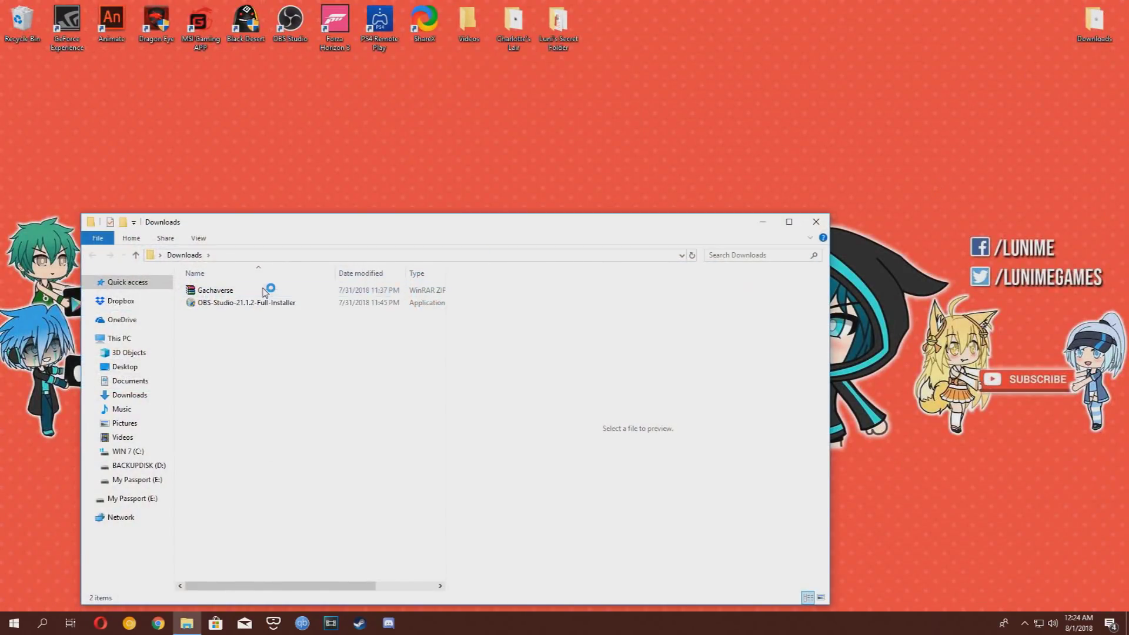
{"action": "right_click", "coordinate": [264, 290]}
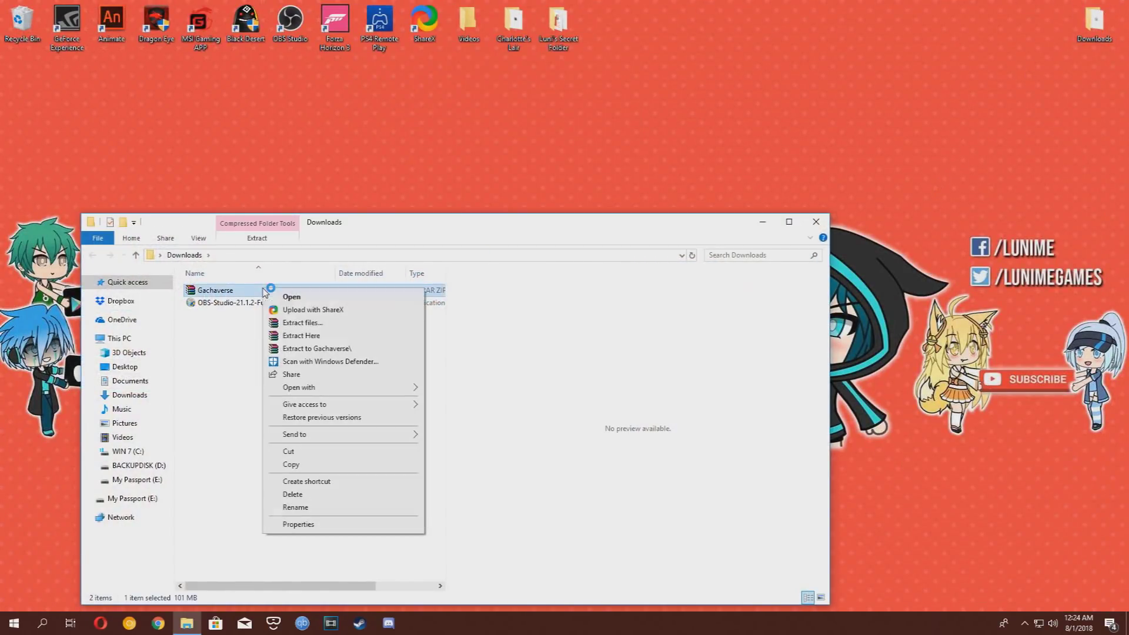
{"action": "left_click", "coordinate": [317, 336]}
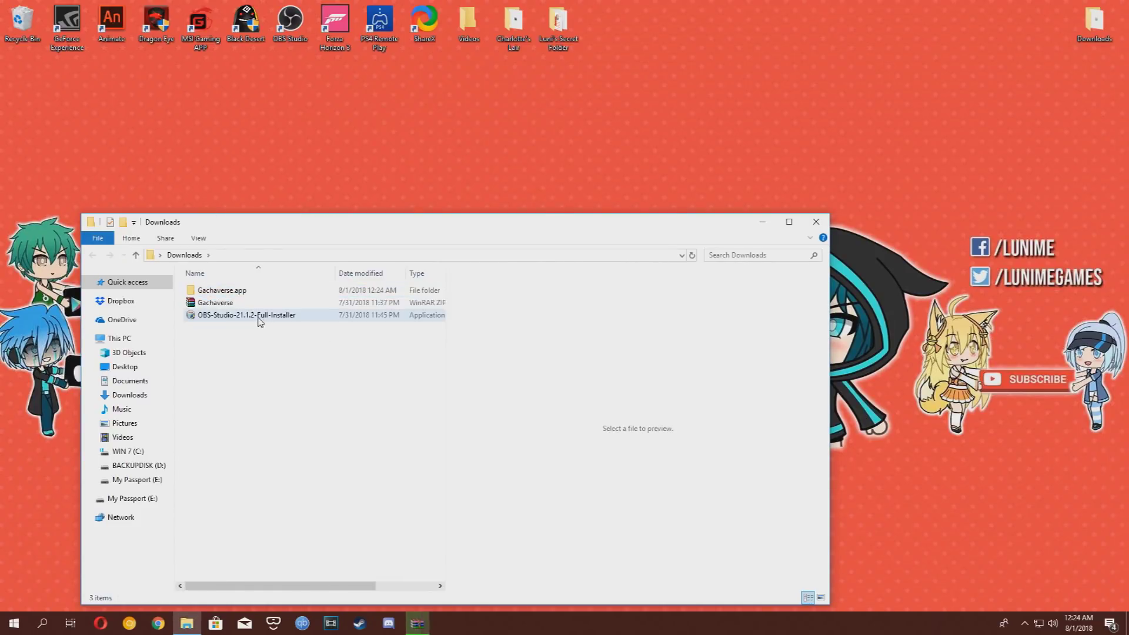
Move the Gachaverse.app folder onto the desktop and close the Downloads window
{"action": "left_click_drag", "start_coordinate": [236, 289], "coordinate": [487, 174]}
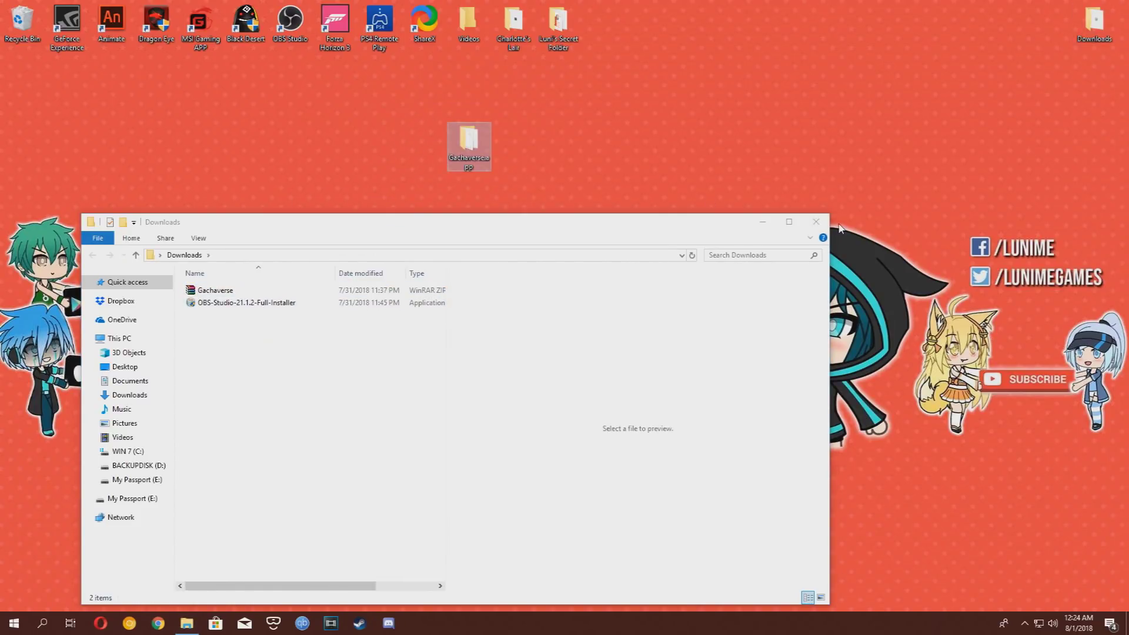
{"action": "left_click", "coordinate": [818, 221]}
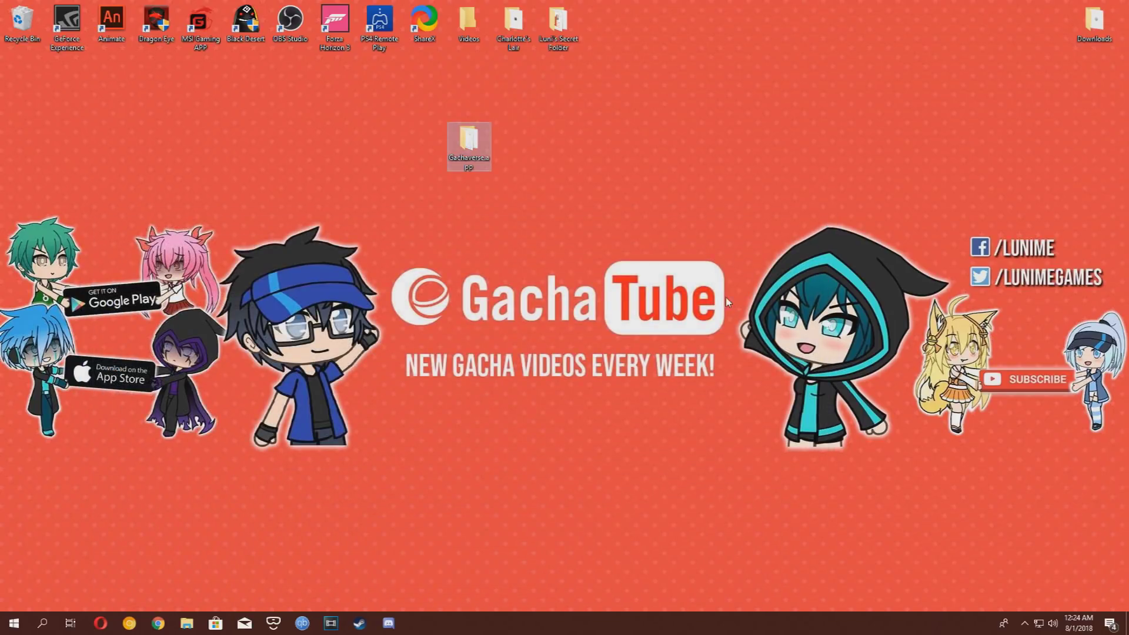
{"action": "left_click", "coordinate": [596, 240]}
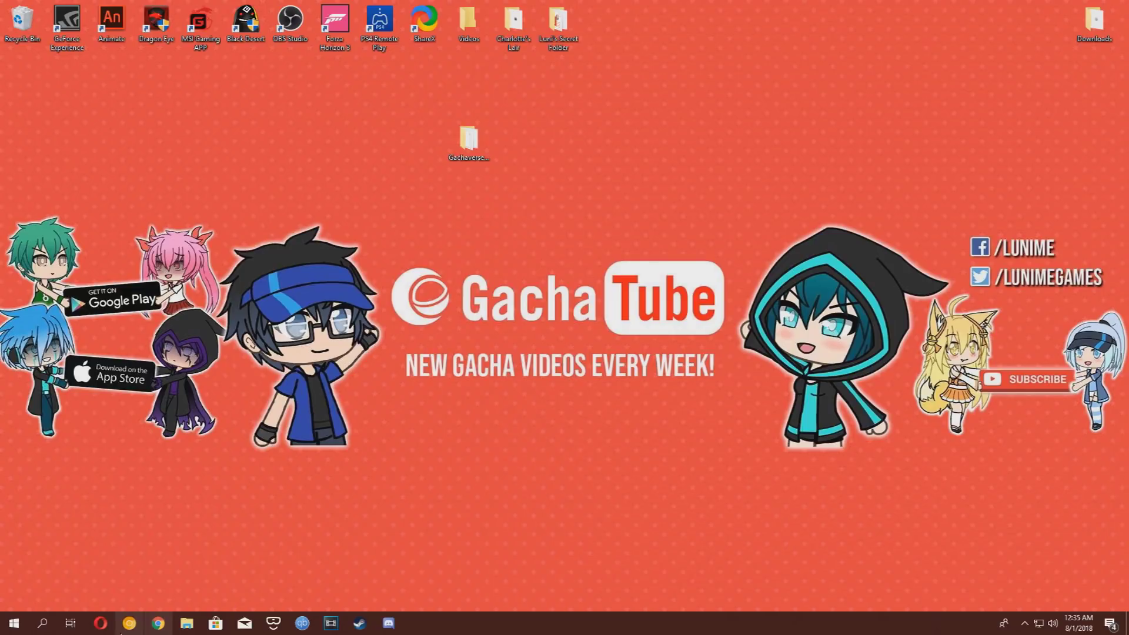
{"action": "left_click", "coordinate": [100, 623]}
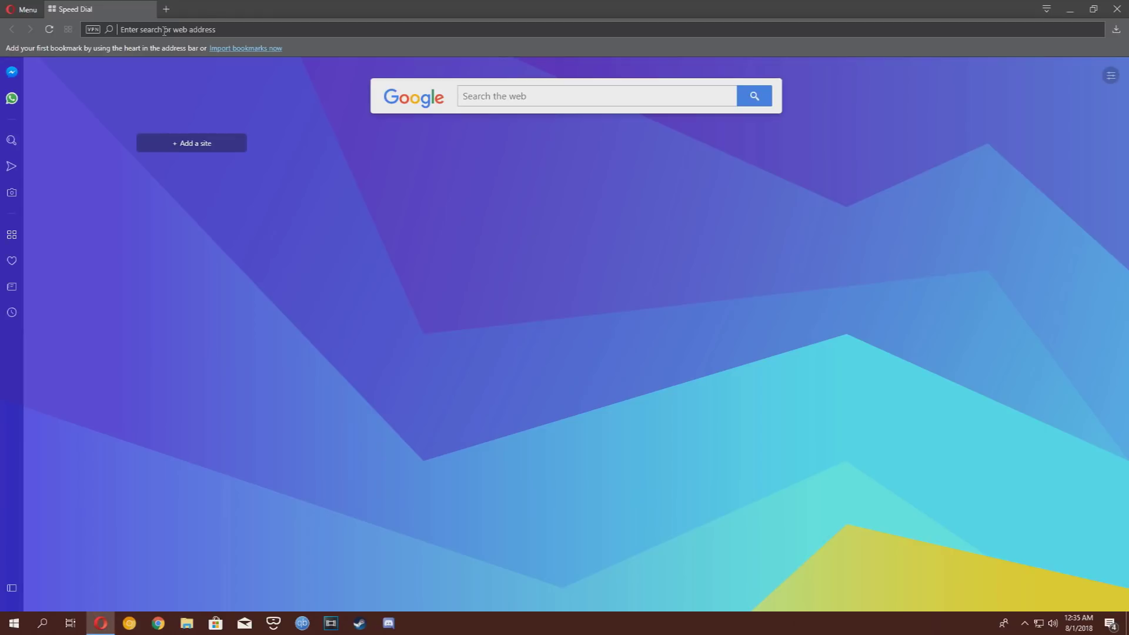
{"action": "left_click", "coordinate": [164, 30]}
{"action": "type", "text": "obsproject.com"}
{"action": "key", "text": "Return"}
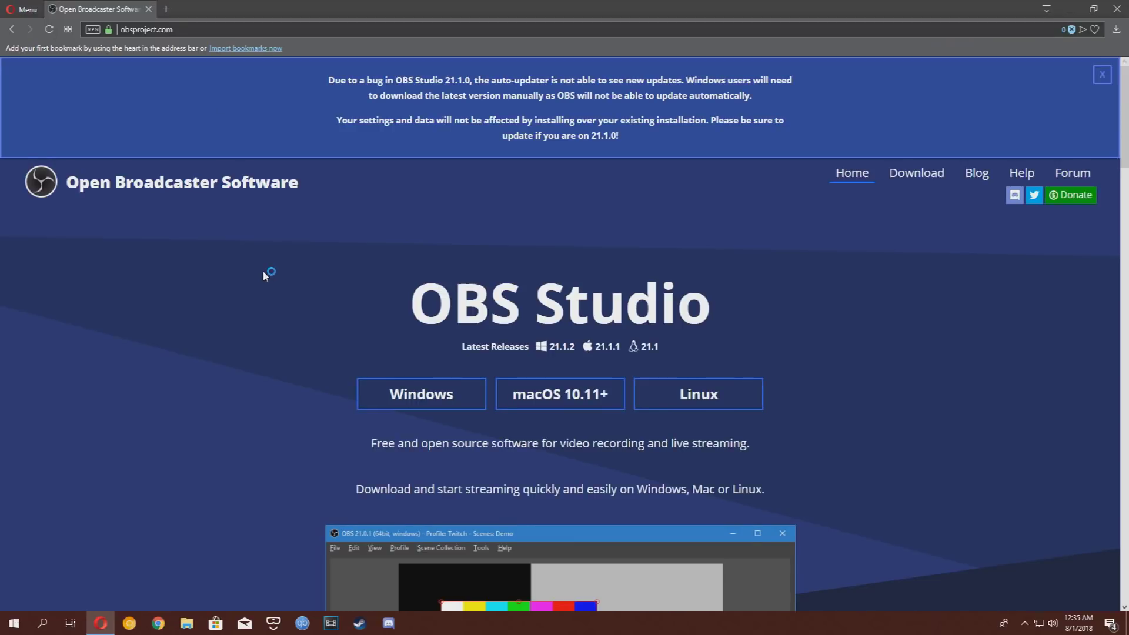
{"action": "scroll", "coordinate": [292, 263], "scroll_direction": "down", "scroll_amount": 3}
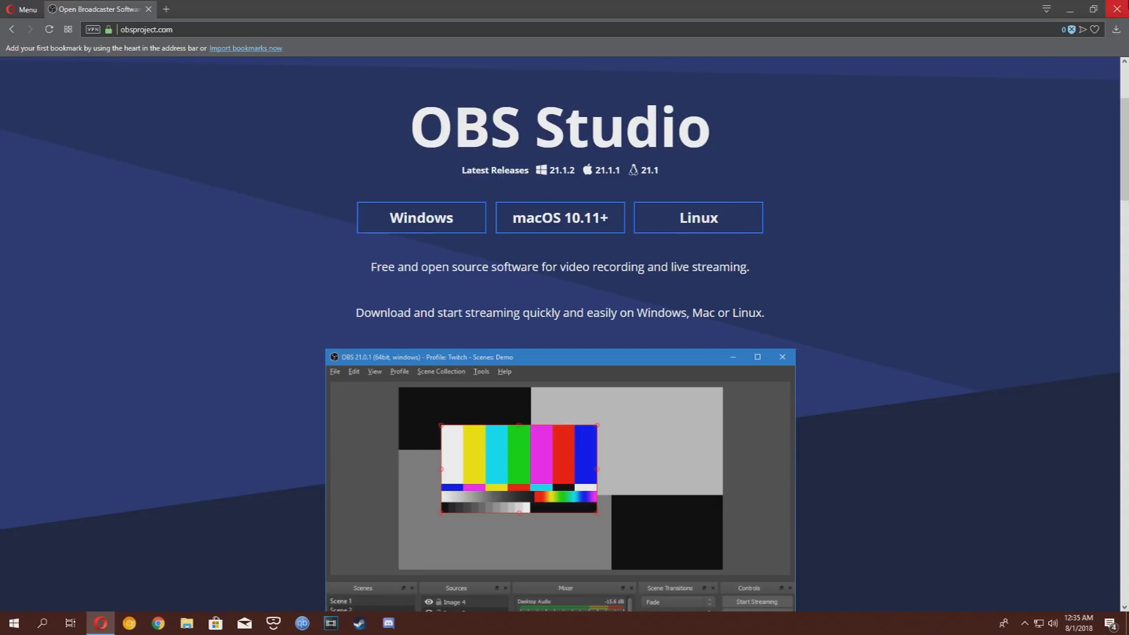
{"action": "left_click", "coordinate": [1117, 9]}
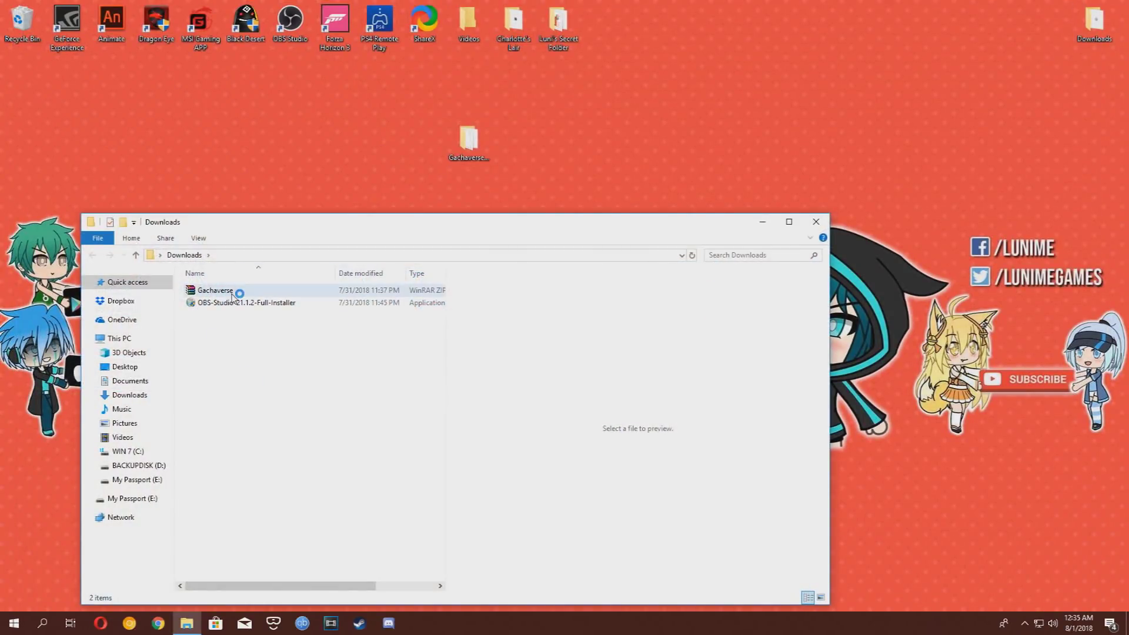
Close Downloads and open the desktop Gachaverse.app folder to run Gachaverse Studio v1.0.0
{"action": "double_click", "coordinate": [229, 303]}
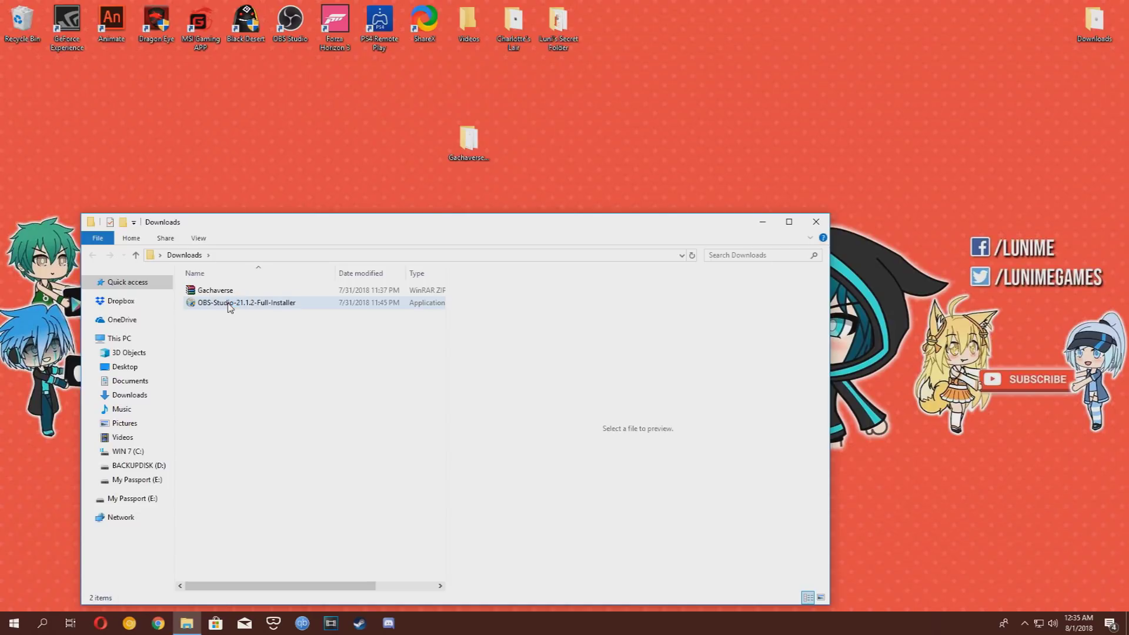
{"action": "left_click", "coordinate": [815, 222]}
{"action": "double_click", "coordinate": [470, 144]}
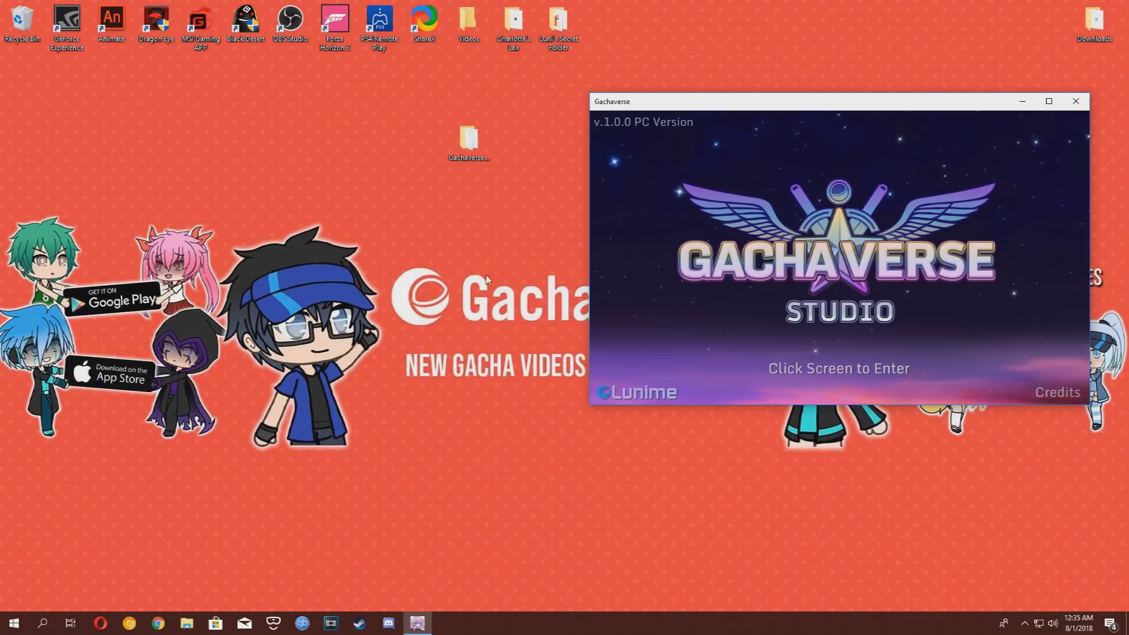
Launch OBS Studio 21.1.2 from its desktop shortcut beside the Gachaverse title screen
{"action": "double_click", "coordinate": [290, 24]}
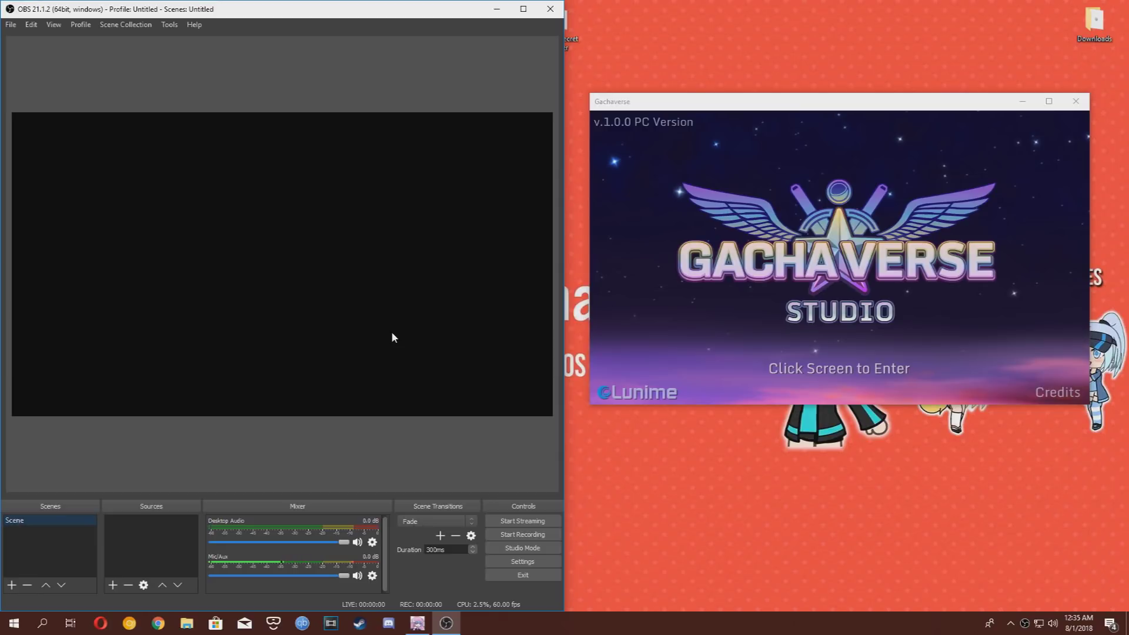
Add a new OBS scene named 'Gachaverse'
{"action": "left_click", "coordinate": [7, 589]}
{"action": "type", "text": "Gacha"}
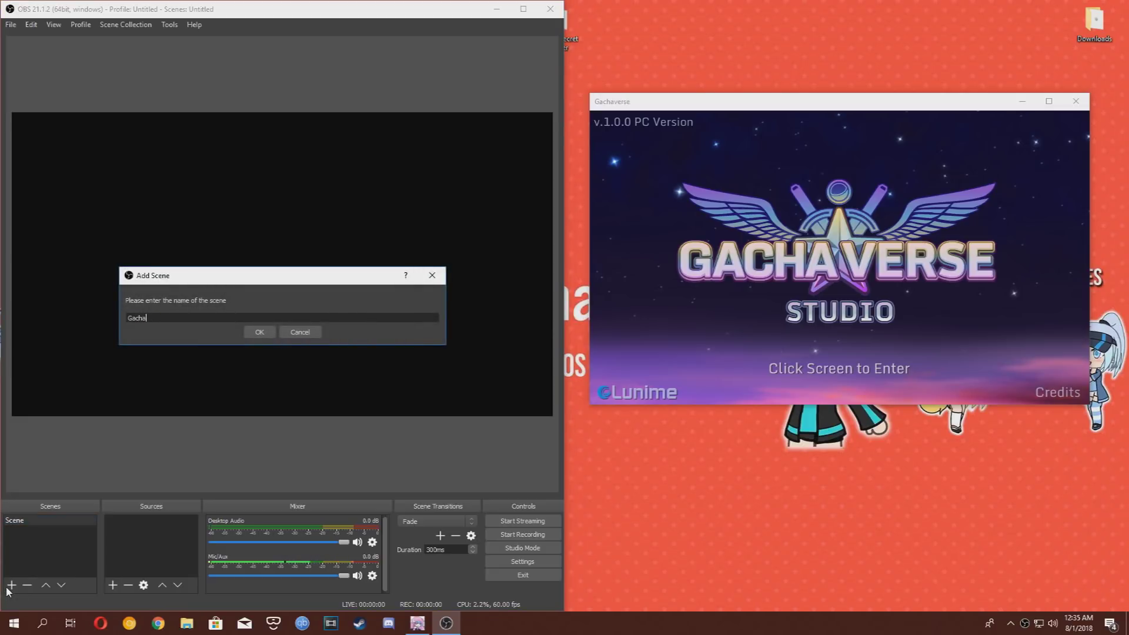
{"action": "type", "text": "verse"}
{"action": "key", "text": "Return"}
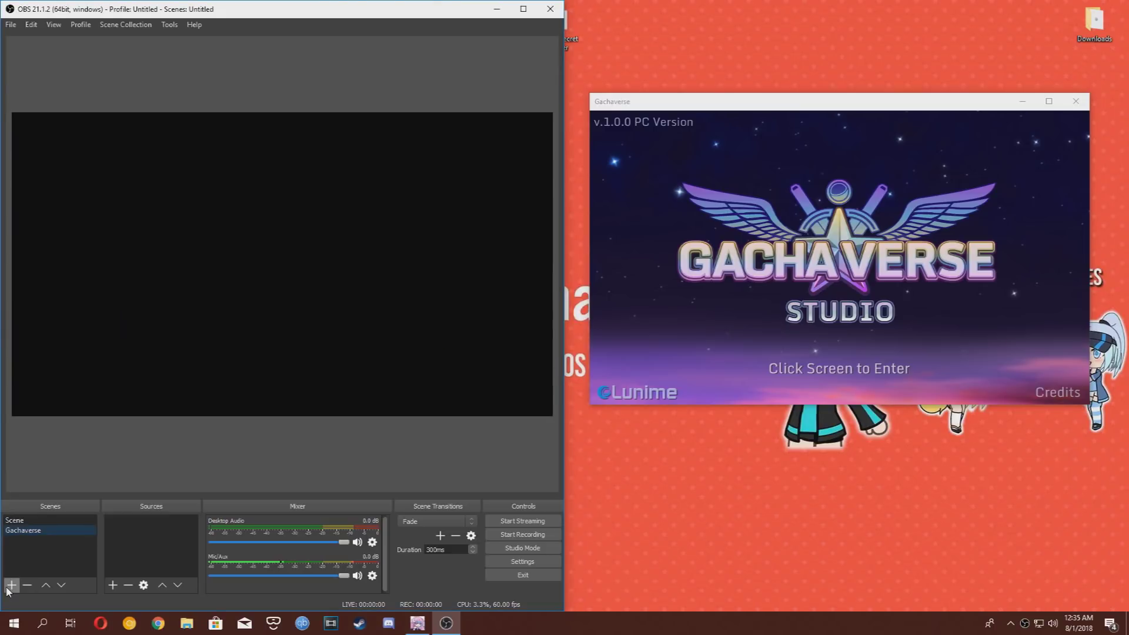
Add a Window Capture source 'Gachaverse PC' of [Gachaverse.exe] with Capture Cursor unchecked
{"action": "left_click", "coordinate": [113, 585]}
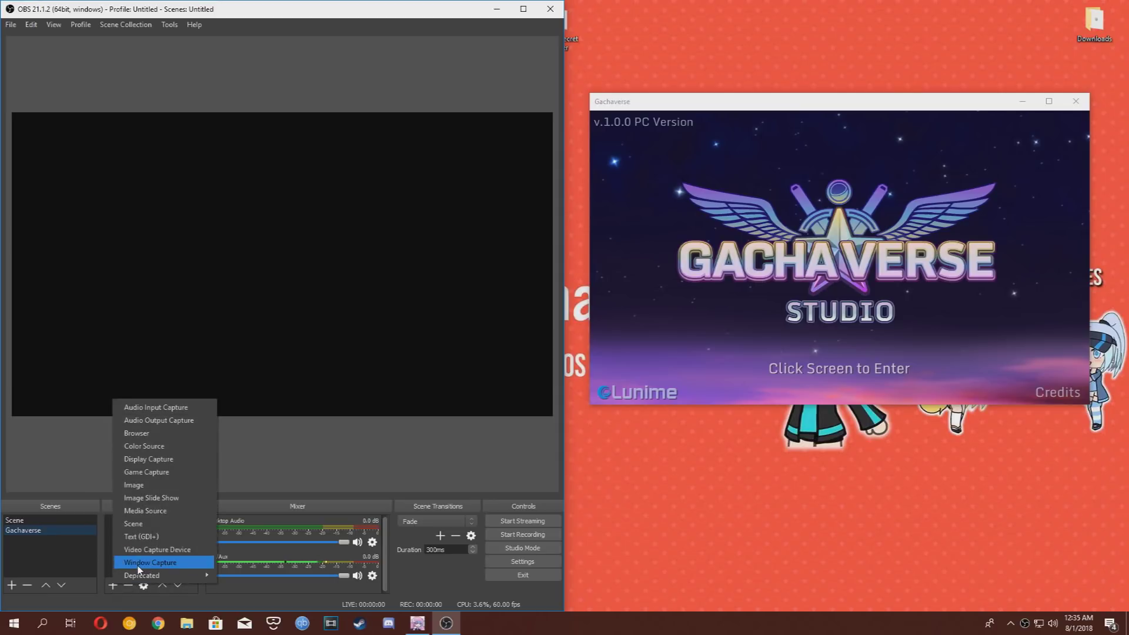
{"action": "left_click", "coordinate": [138, 563]}
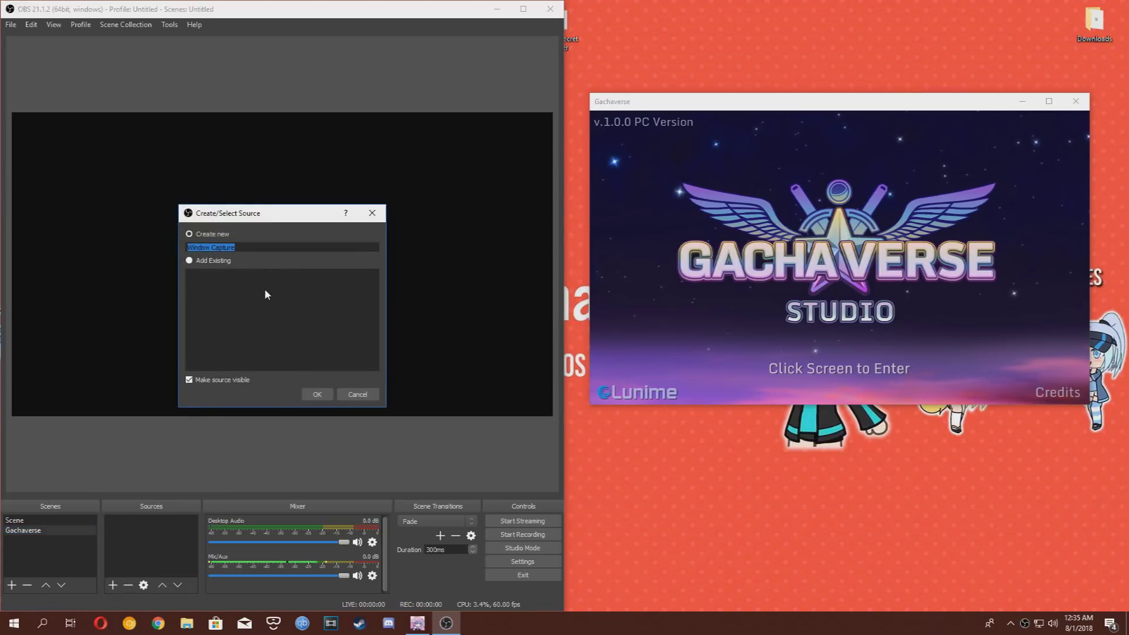
{"action": "type", "text": "Gachaverse PC"}
{"action": "left_click", "coordinate": [326, 396]}
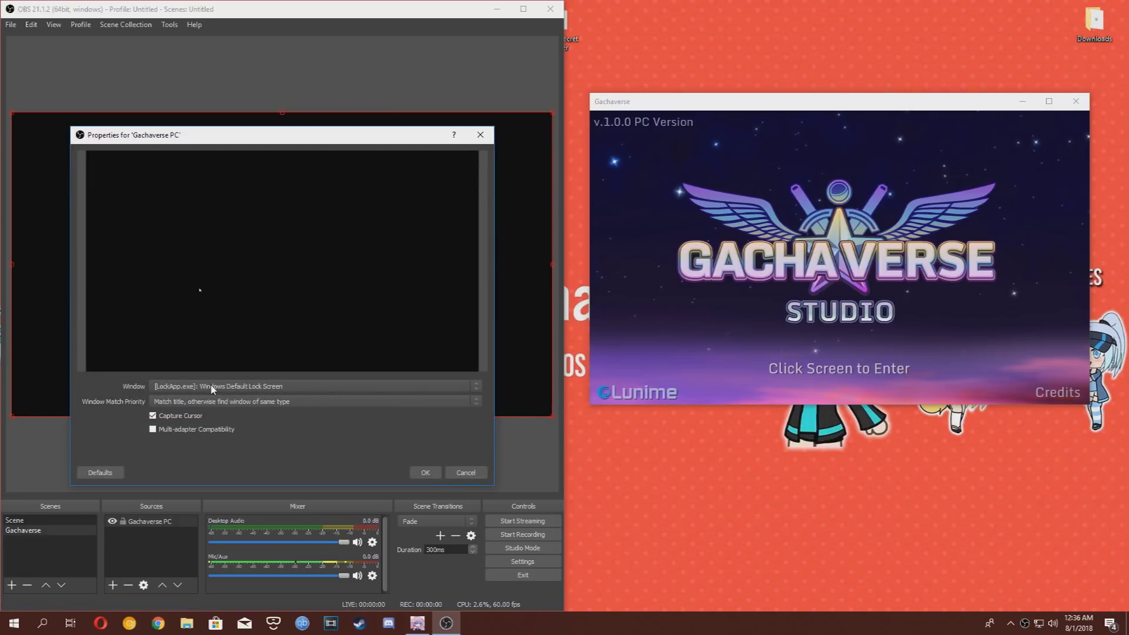
{"action": "left_click", "coordinate": [213, 387]}
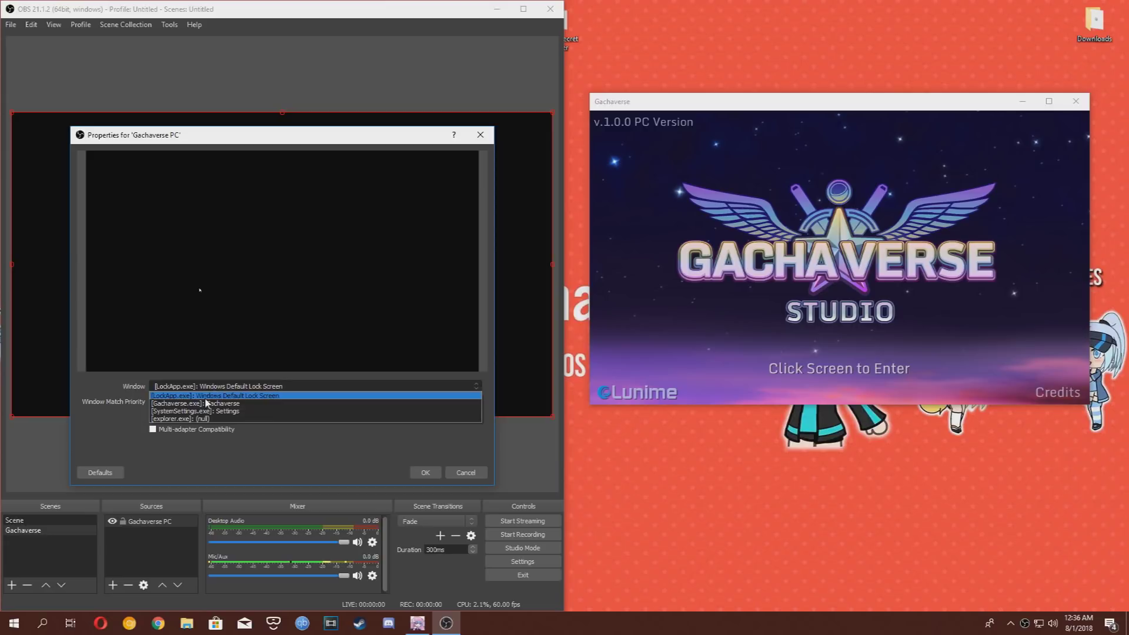
{"action": "left_click", "coordinate": [194, 404]}
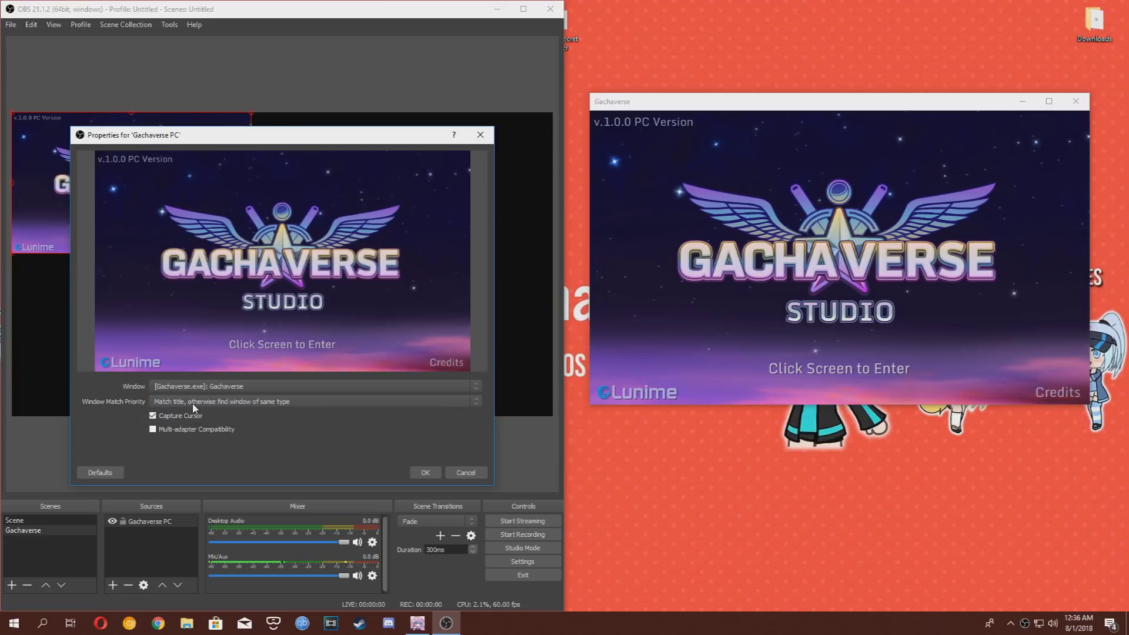
{"action": "left_click", "coordinate": [154, 415]}
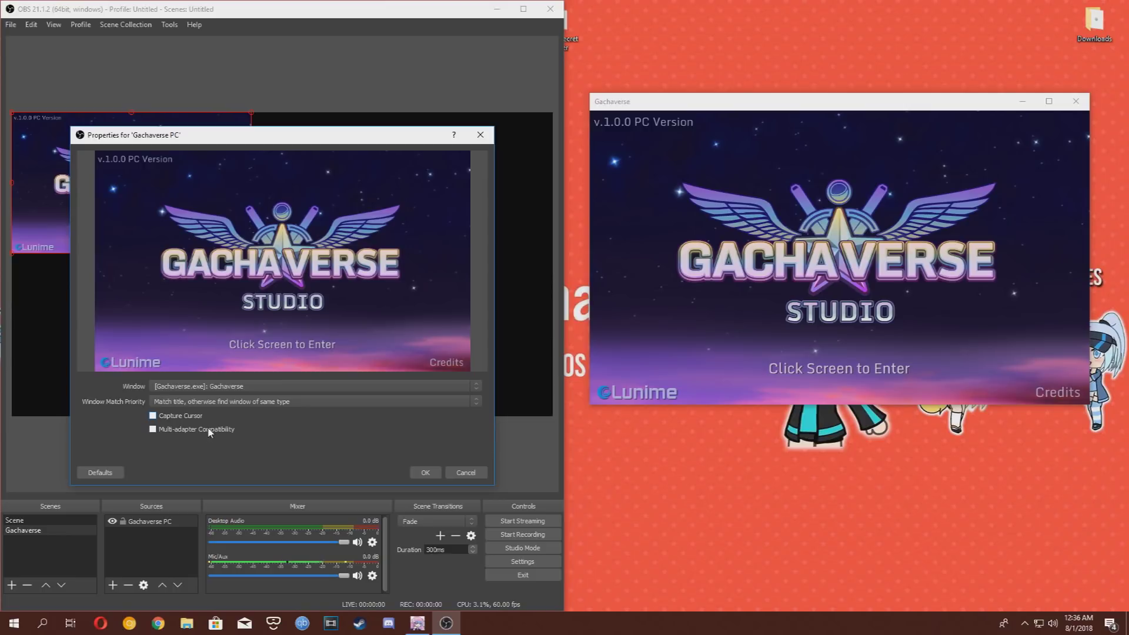
{"action": "left_click", "coordinate": [421, 473]}
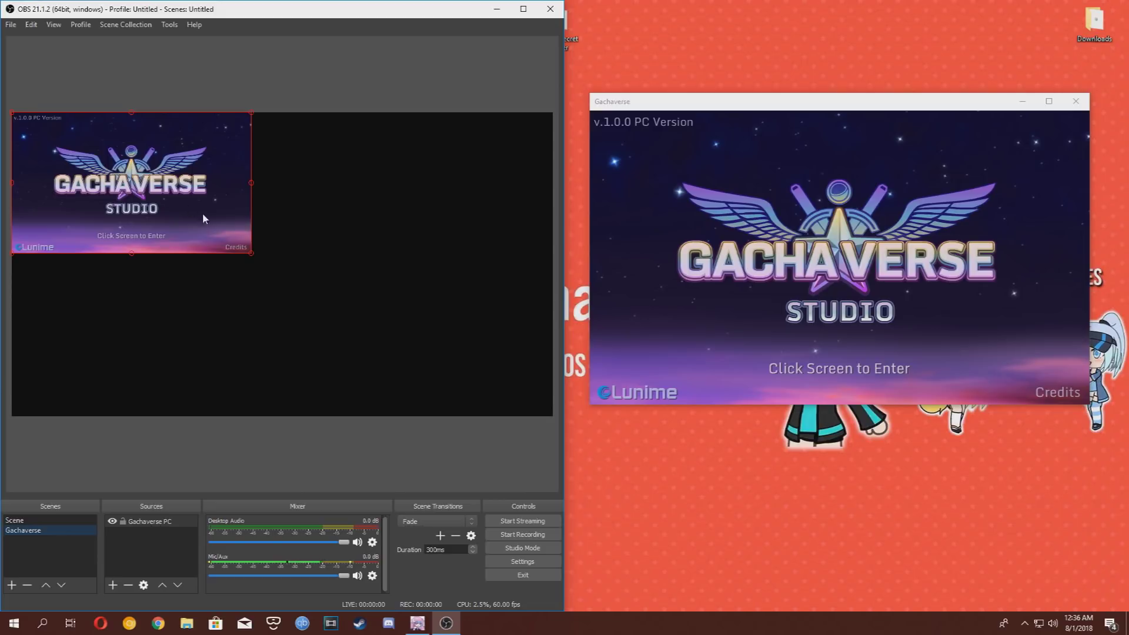
Stretch the Gachaverse PC capture to fill the canvas and shorten the game window slightly to match
{"action": "left_click_drag", "start_coordinate": [251, 253], "coordinate": [555, 410]}
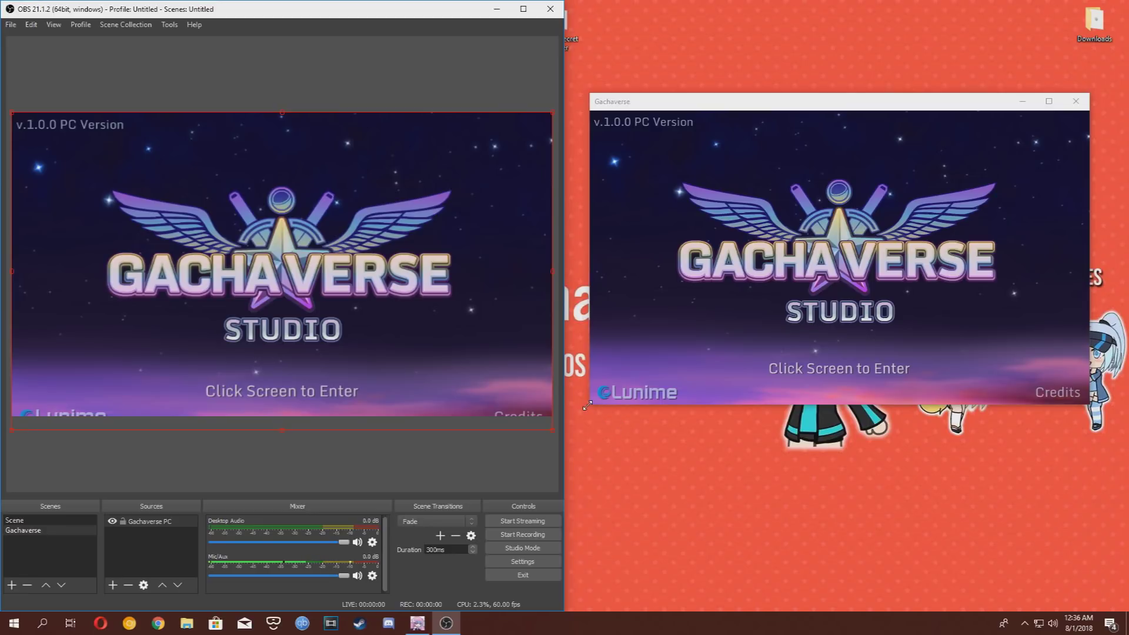
{"action": "left_click_drag", "start_coordinate": [586, 405], "coordinate": [588, 395]}
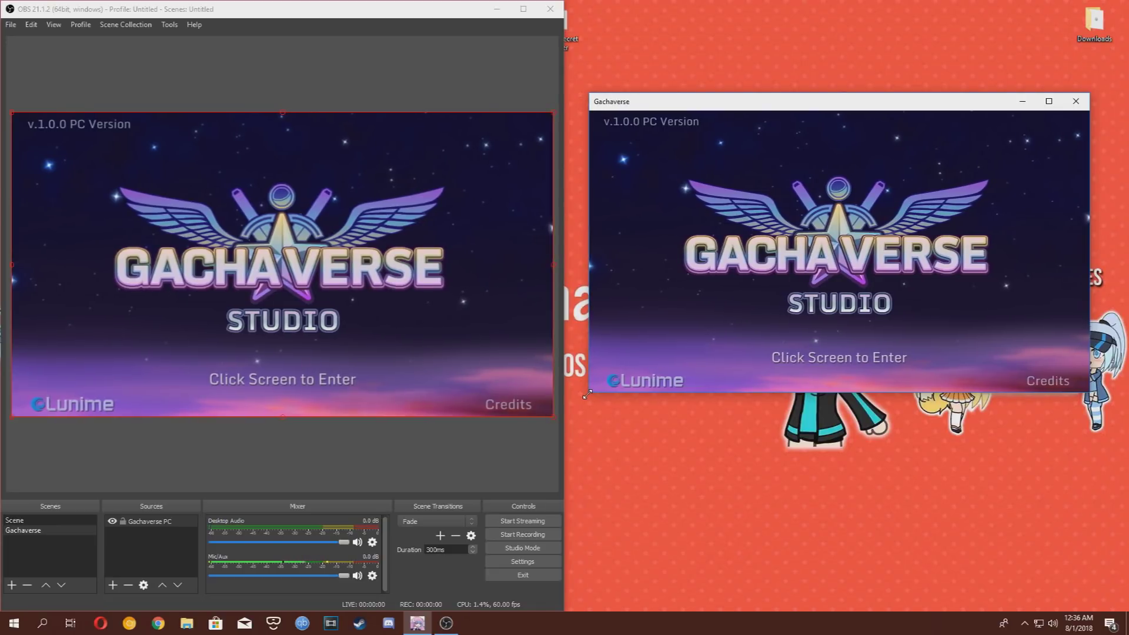
{"action": "left_click", "coordinate": [443, 450]}
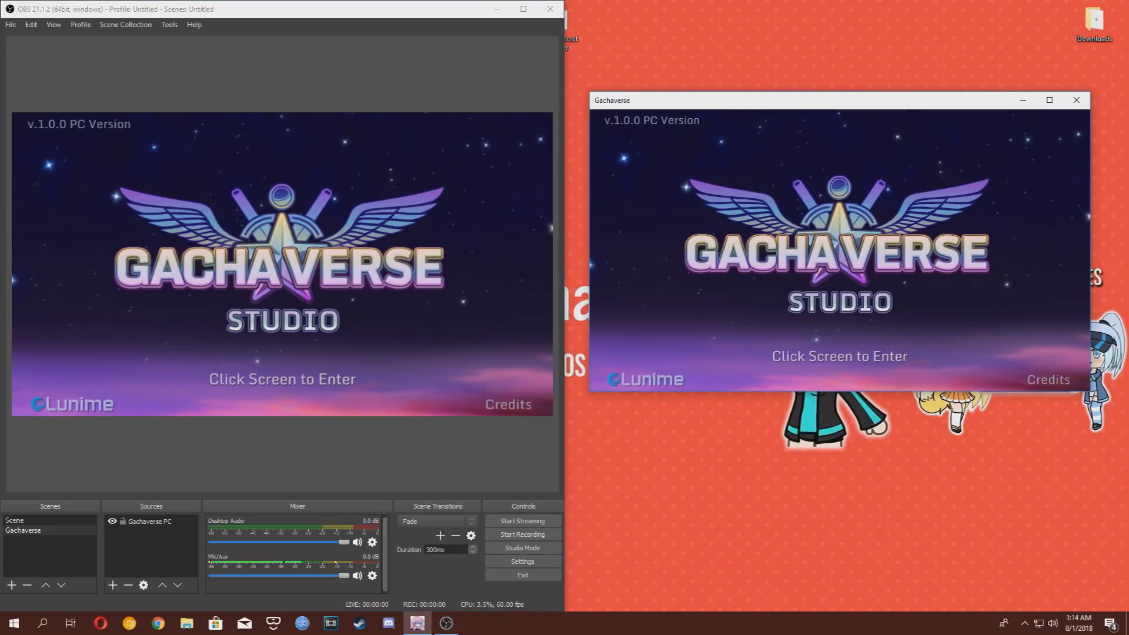
Enter Studio, place the Summoner from slot 1 and set a green-hills background
{"action": "left_click", "coordinate": [772, 272]}
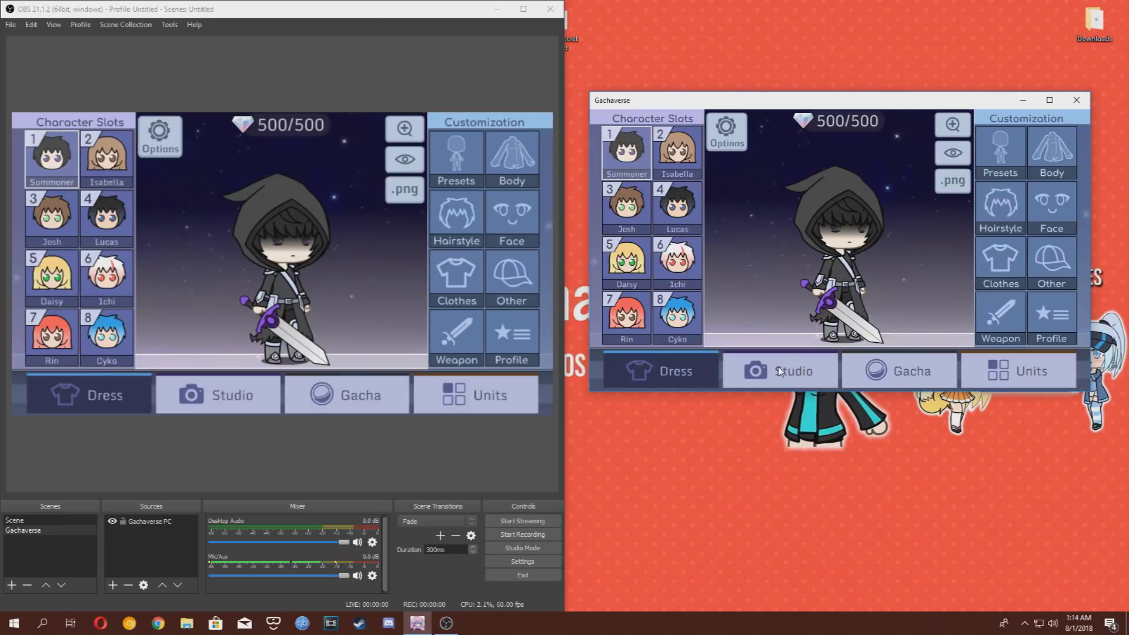
{"action": "left_click", "coordinate": [778, 372]}
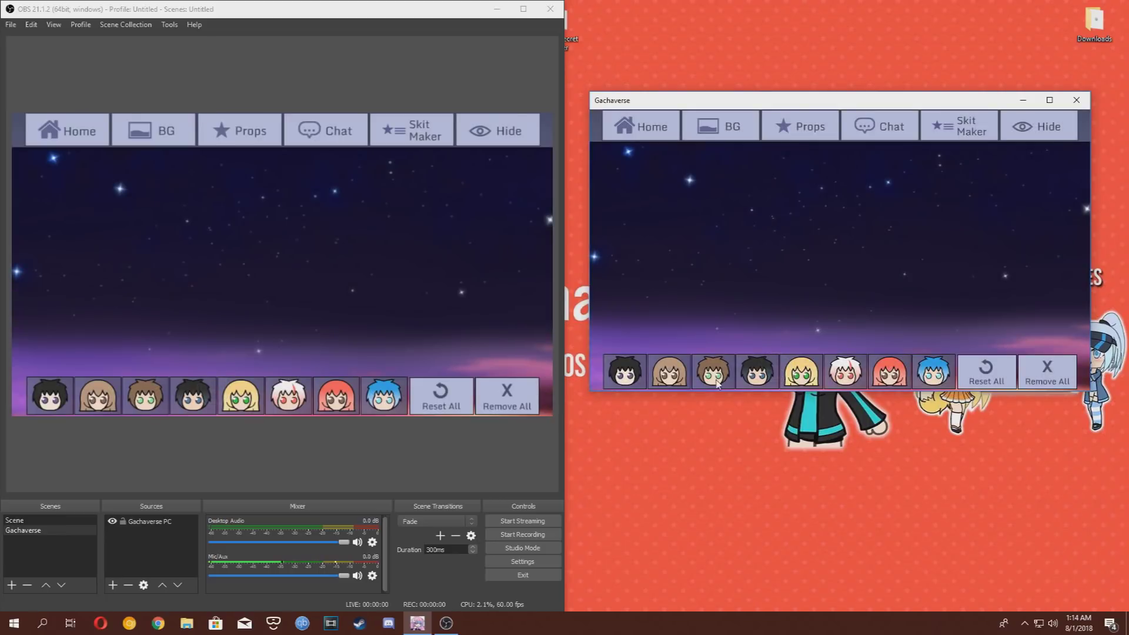
{"action": "left_click", "coordinate": [624, 376]}
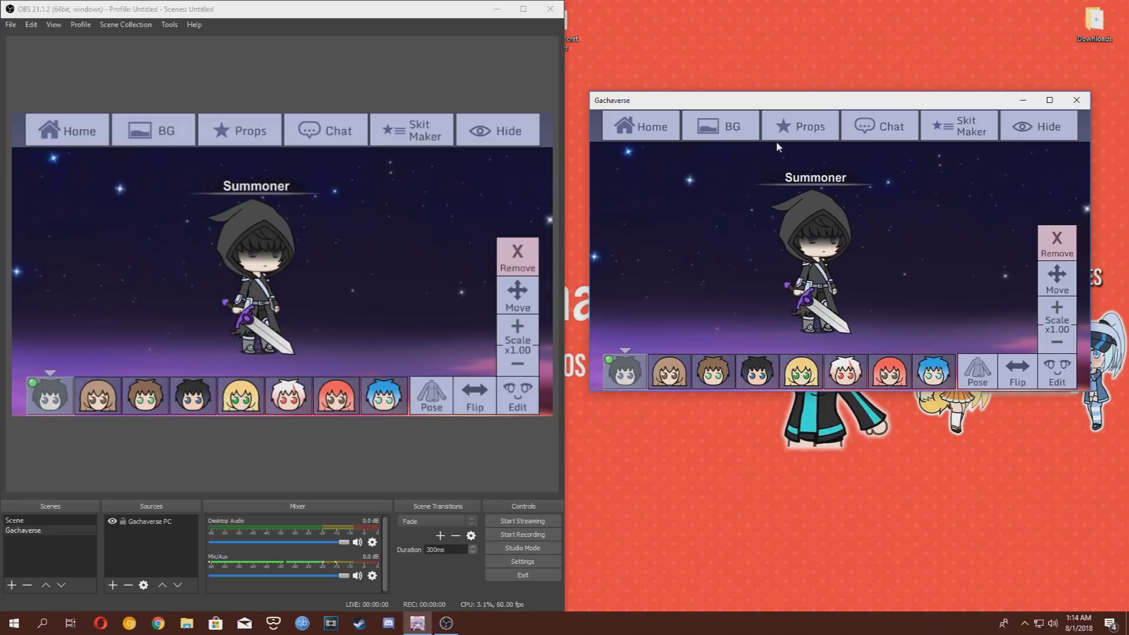
{"action": "left_click", "coordinate": [731, 127]}
{"action": "left_click", "coordinate": [1049, 358]}
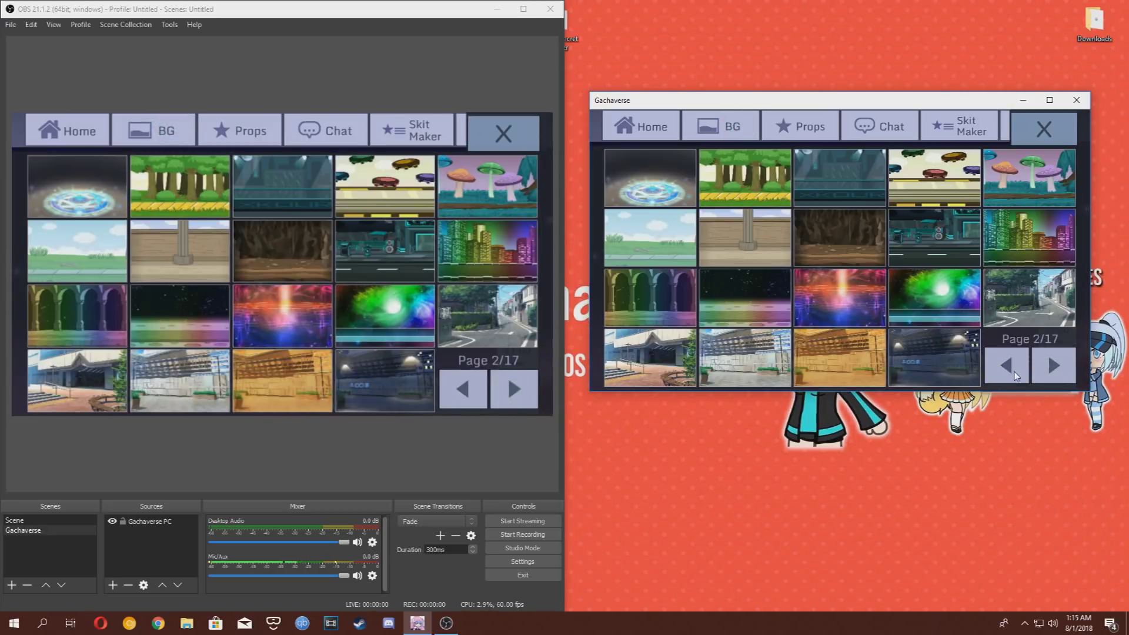
{"action": "left_click", "coordinate": [1007, 365]}
{"action": "left_click", "coordinate": [1005, 362]}
{"action": "left_click", "coordinate": [1035, 313]}
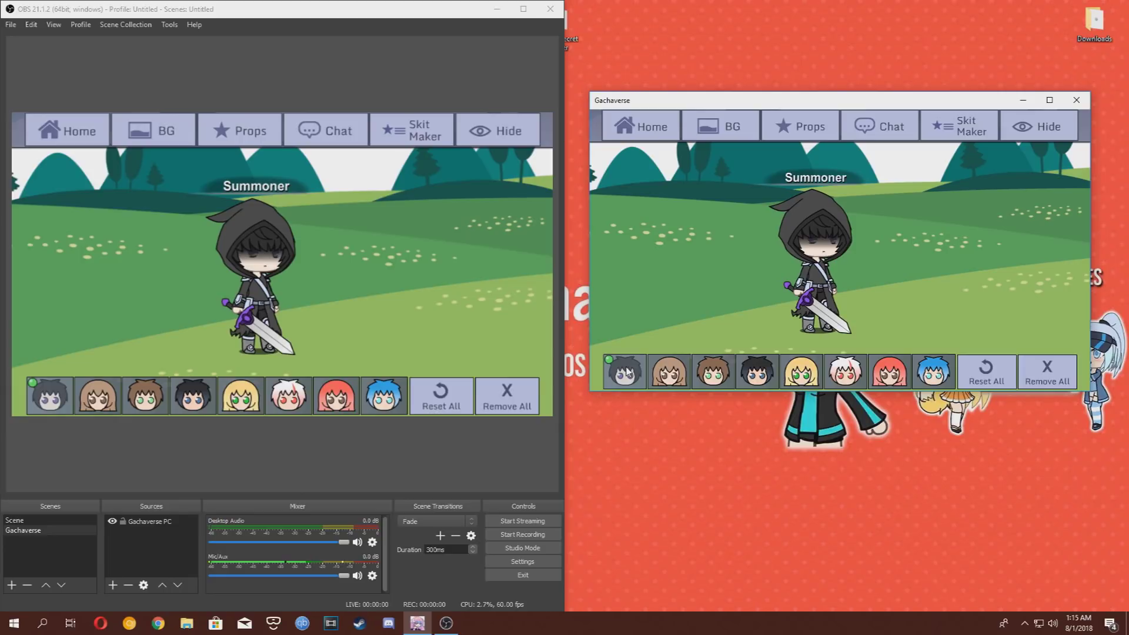
Give the Summoner an animated pose and hide the game's menus
{"action": "left_click", "coordinate": [628, 372]}
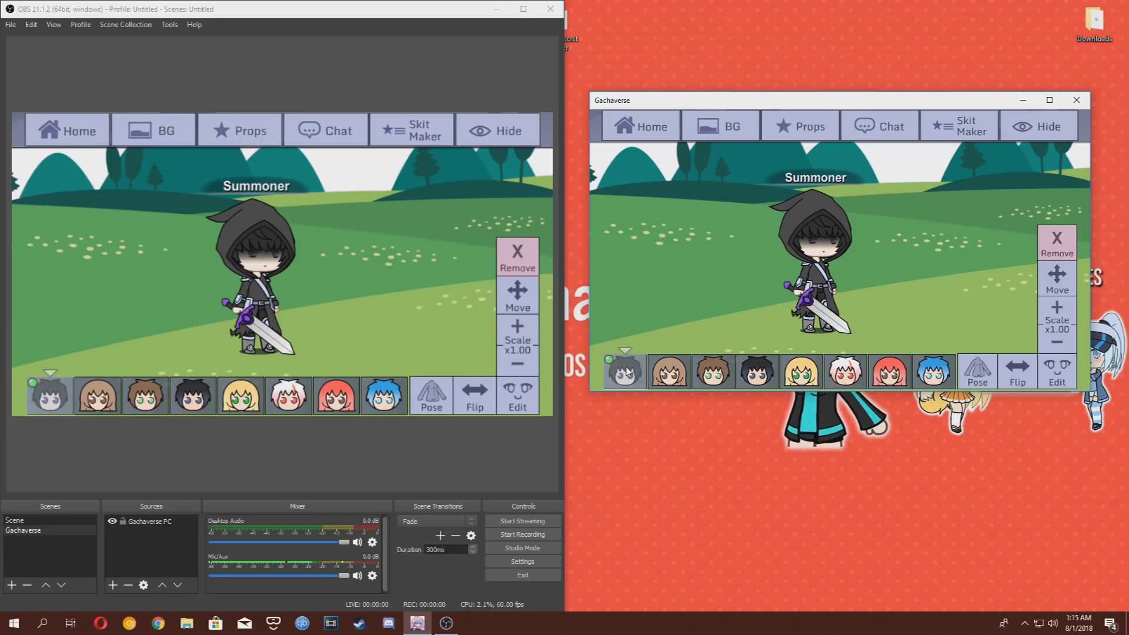
{"action": "left_click", "coordinate": [987, 383]}
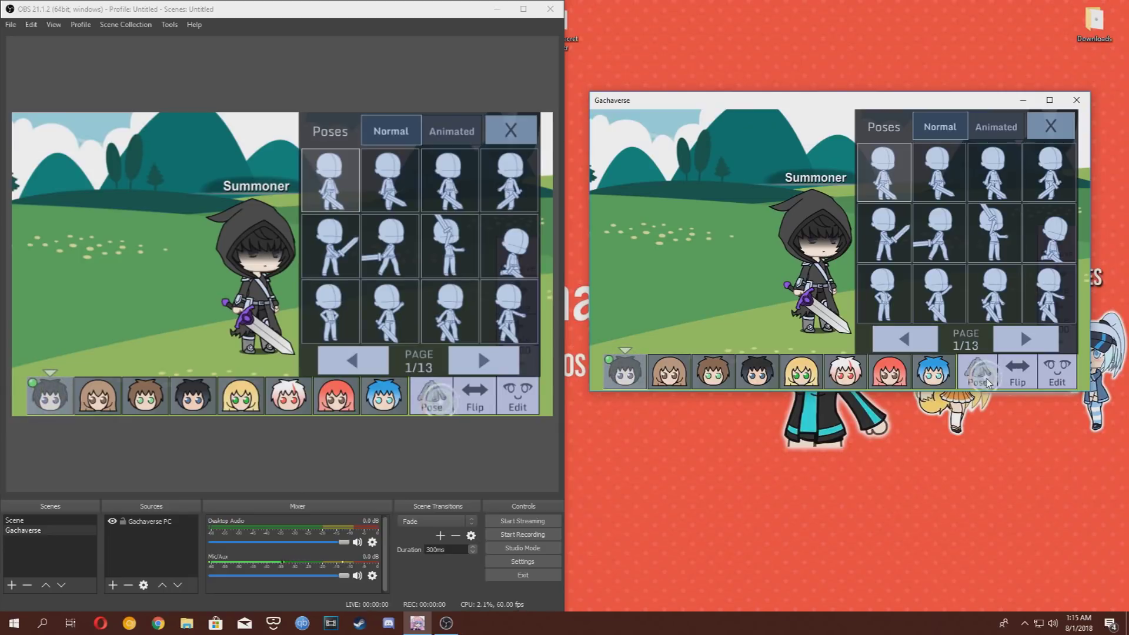
{"action": "left_click", "coordinate": [996, 127]}
{"action": "left_click", "coordinate": [904, 340]}
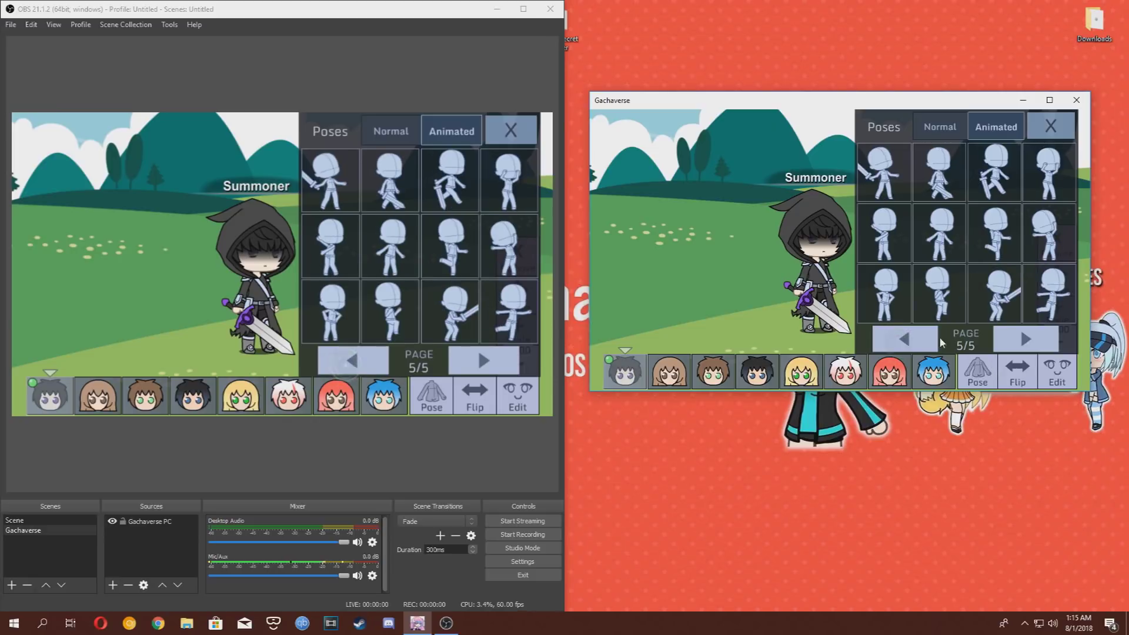
{"action": "left_click", "coordinate": [1047, 244]}
{"action": "left_click", "coordinate": [1048, 127]}
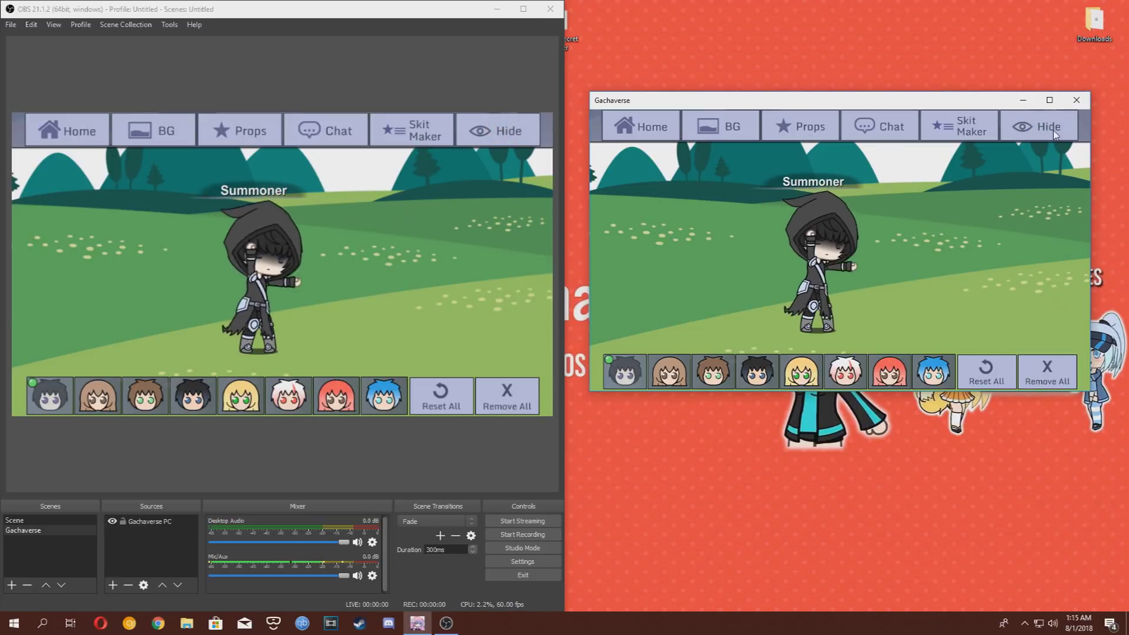
{"action": "left_click", "coordinate": [1053, 129]}
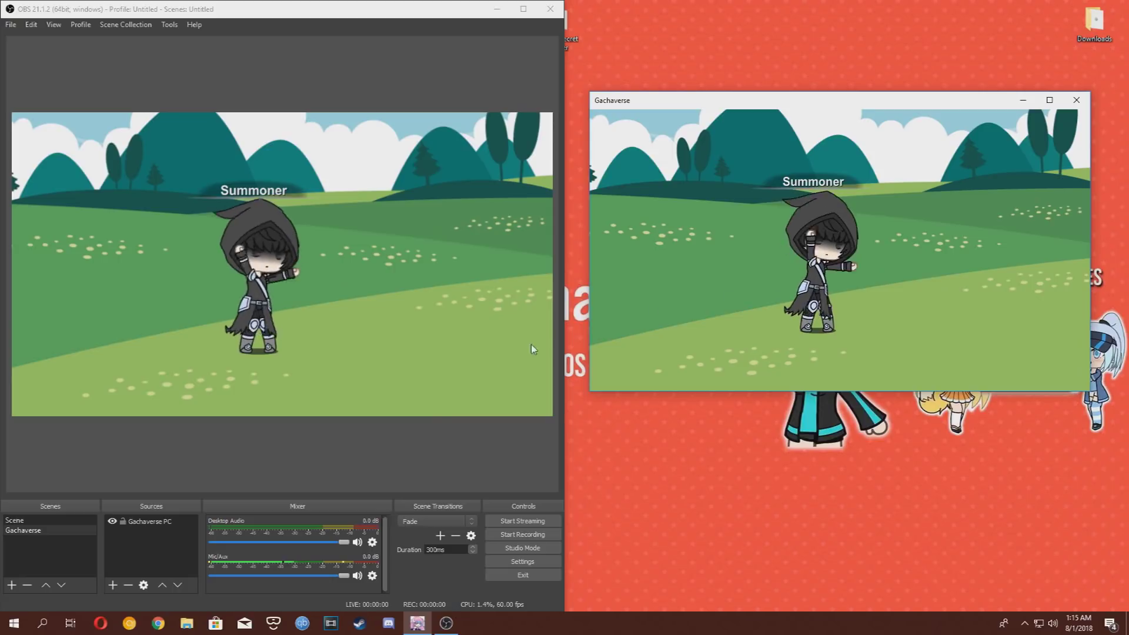
Set OBS recordings to mp4 format saved in E:/Videos and apply the settings
{"action": "left_click", "coordinate": [516, 563]}
{"action": "left_click", "coordinate": [63, 183]}
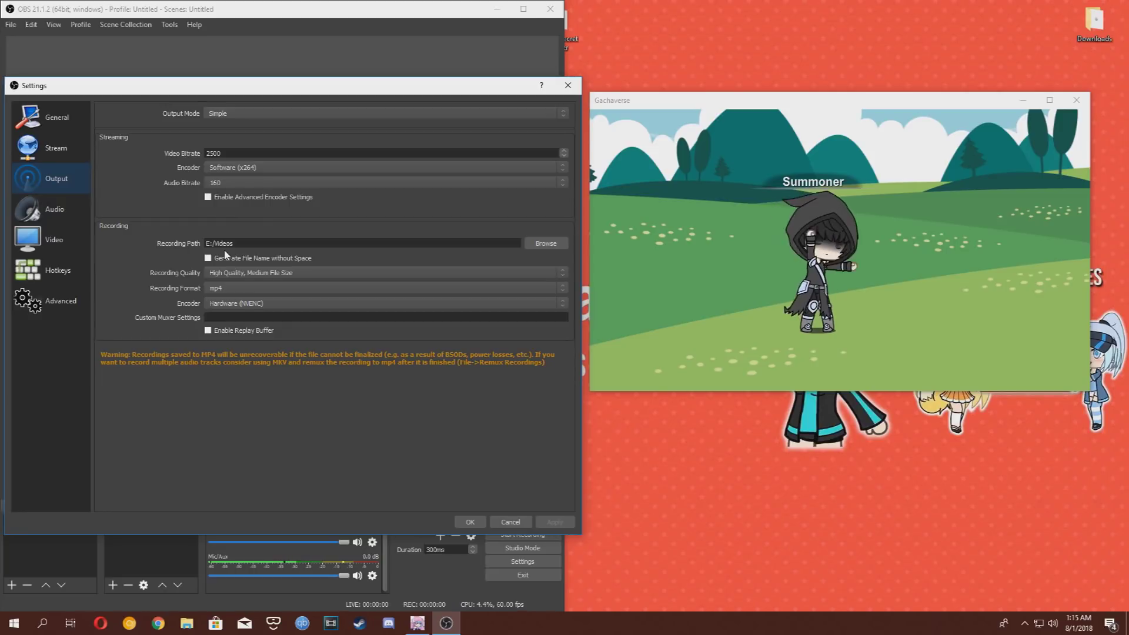
{"action": "left_click", "coordinate": [234, 290]}
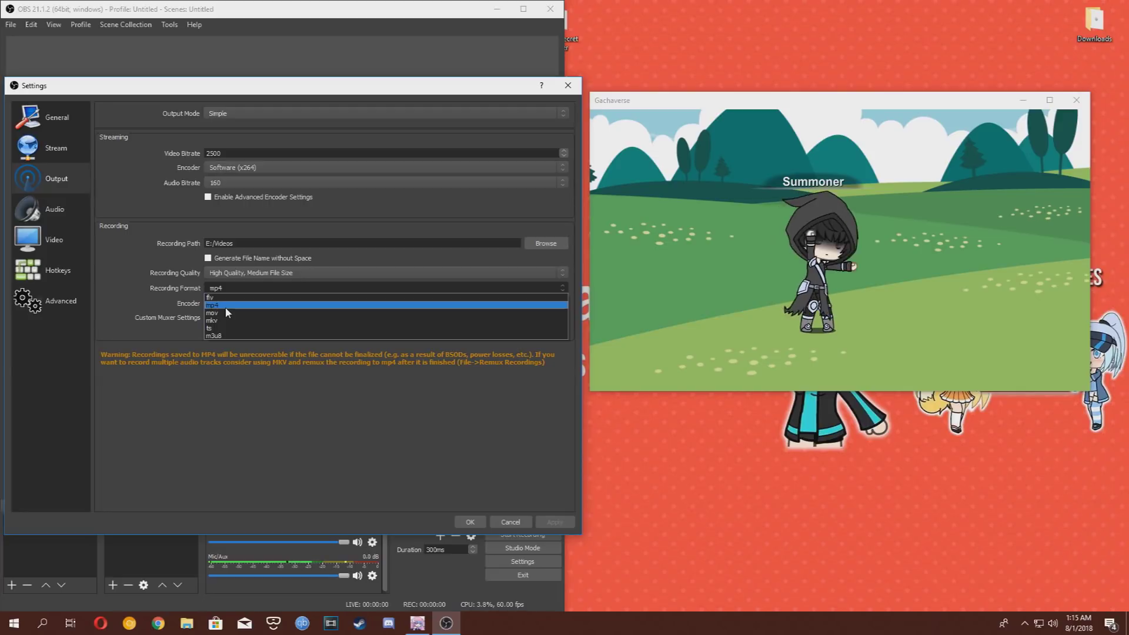
{"action": "left_click", "coordinate": [224, 307]}
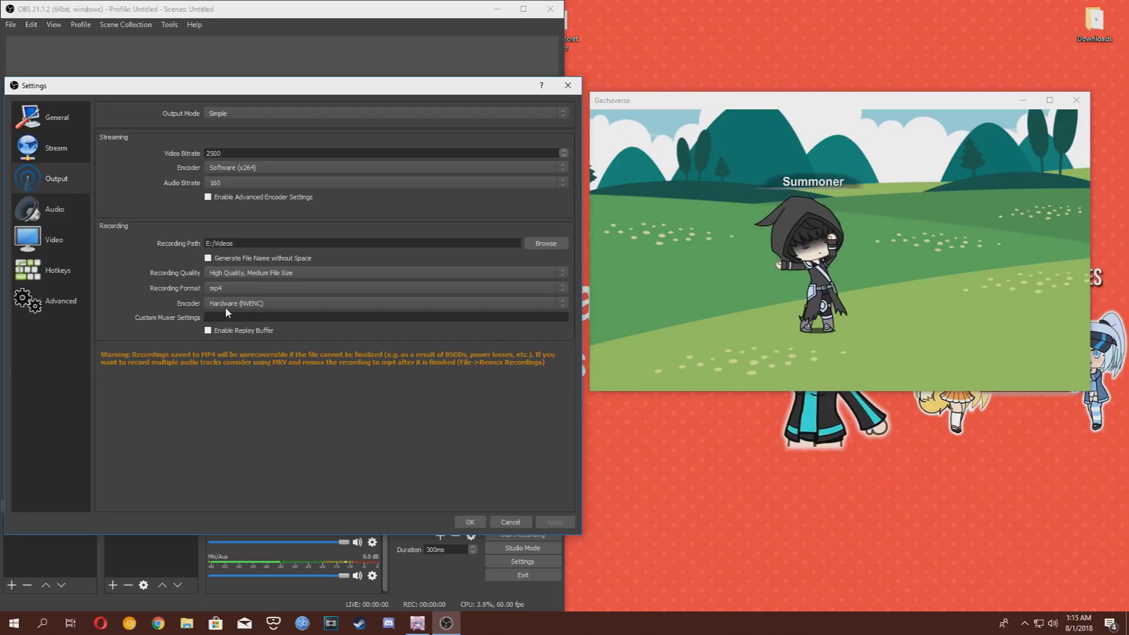
{"action": "left_click", "coordinate": [470, 522]}
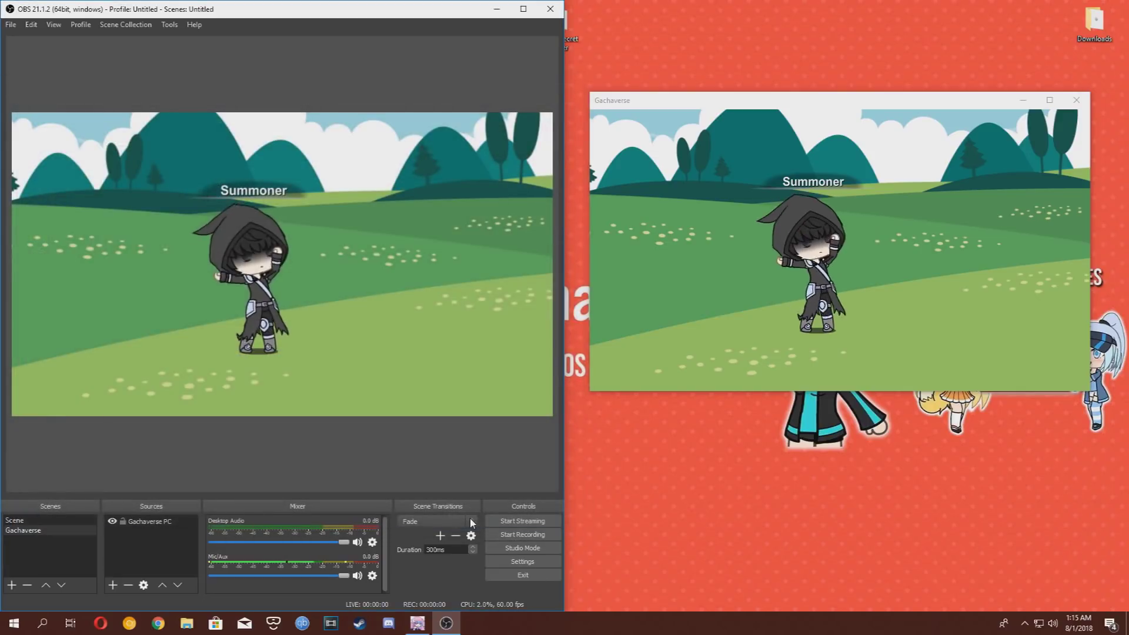
Record a roughly two-second clip of the animated Summoner scene
{"action": "left_click", "coordinate": [506, 536]}
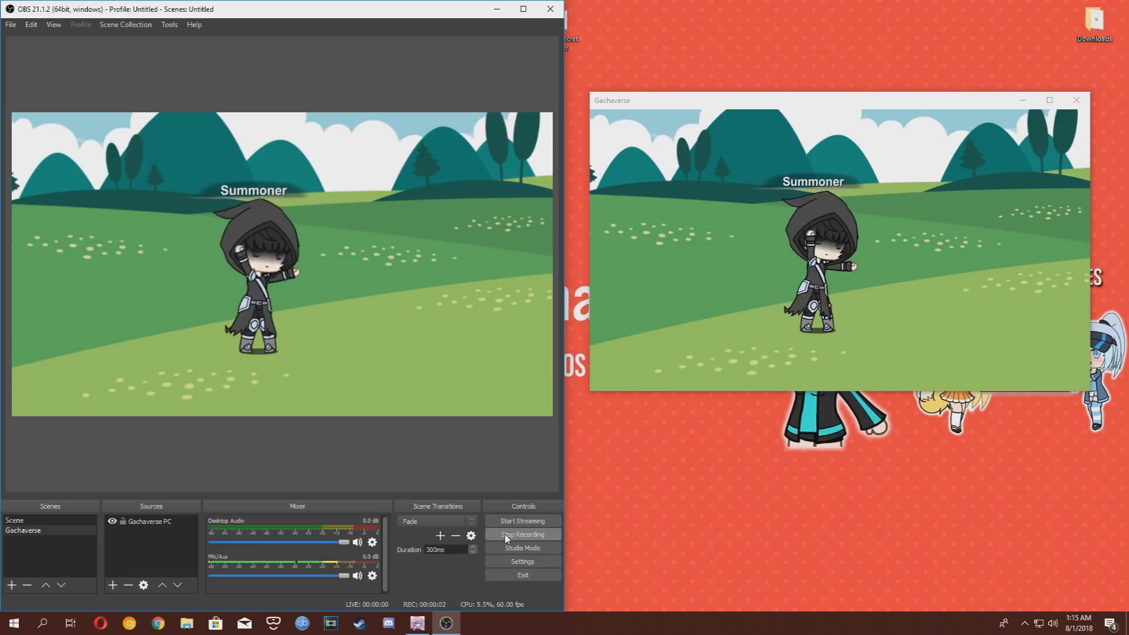
{"action": "left_click", "coordinate": [507, 536]}
{"action": "left_click", "coordinate": [187, 622]}
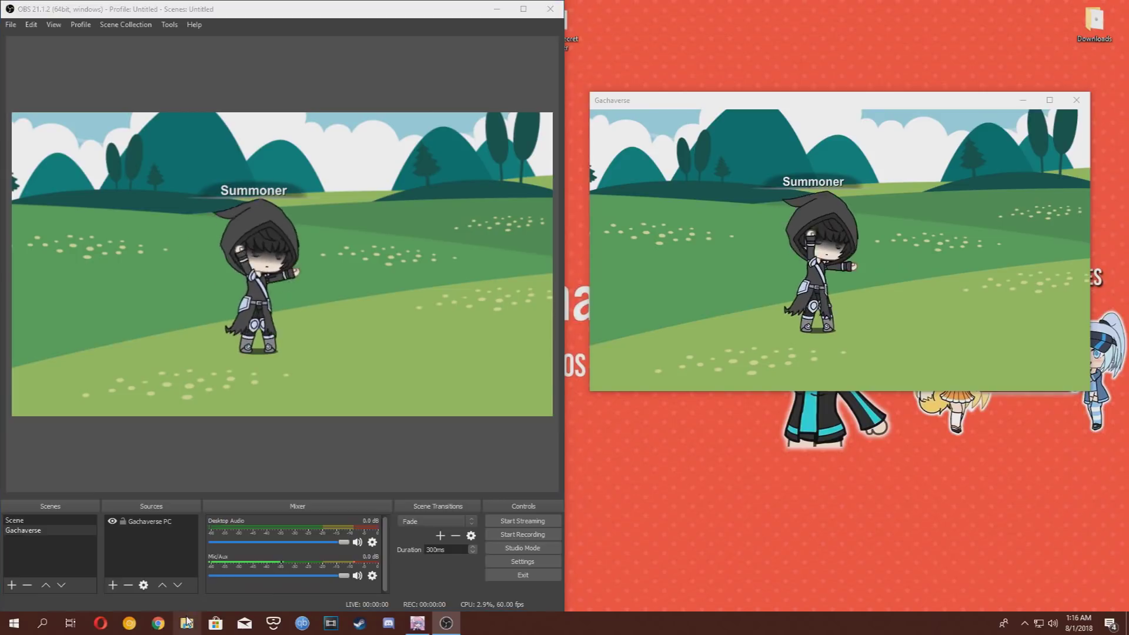
Go to My Passport (E:) > Videos and select the newest 752 KB recording
{"action": "left_click", "coordinate": [393, 267]}
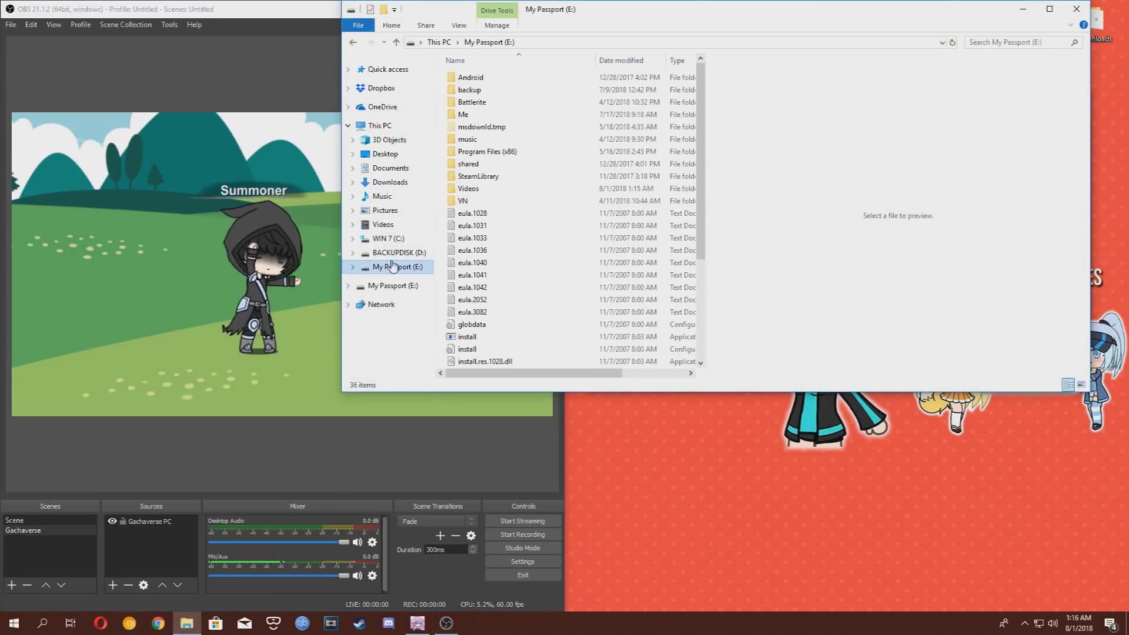
{"action": "double_click", "coordinate": [471, 188]}
{"action": "left_click", "coordinate": [537, 91]}
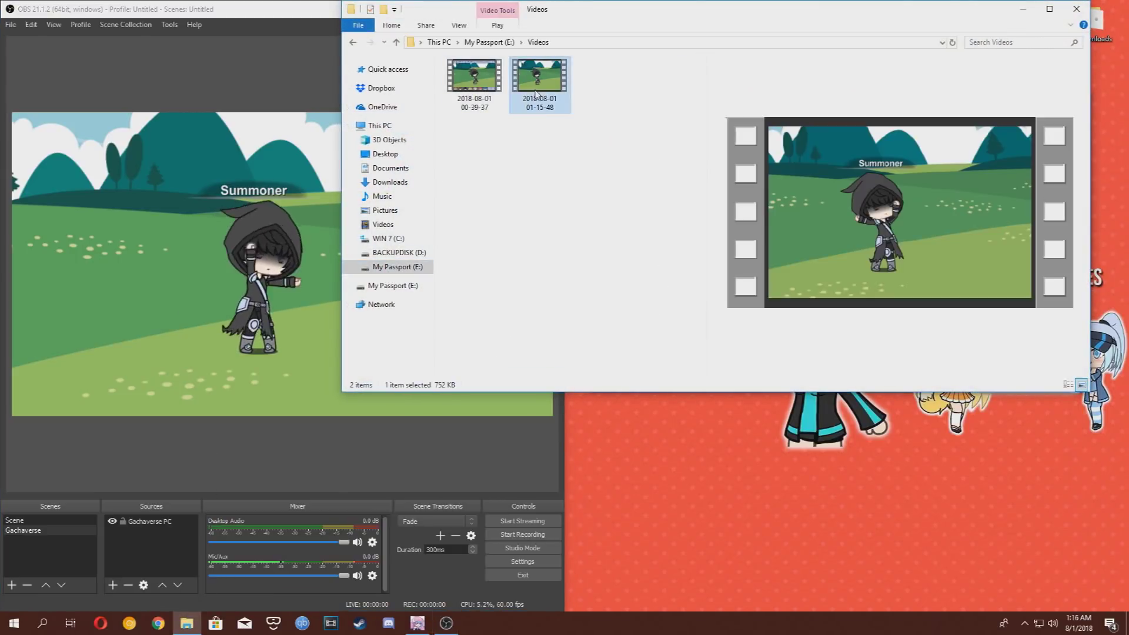